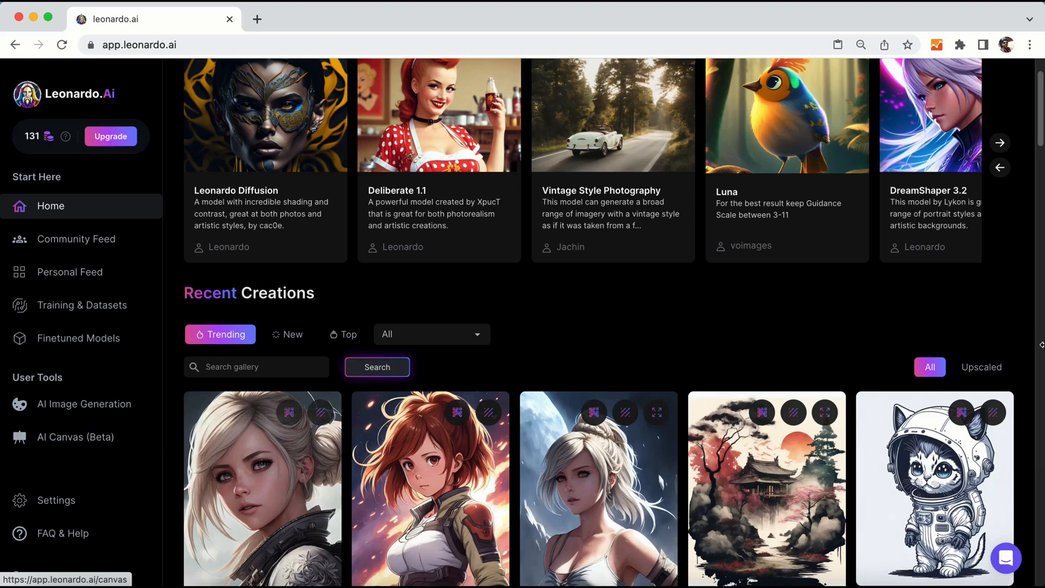
# Step: Open the AI Canvas editor from the Leonardo.Ai home page
pyautogui.scroll(2, 964, 372)
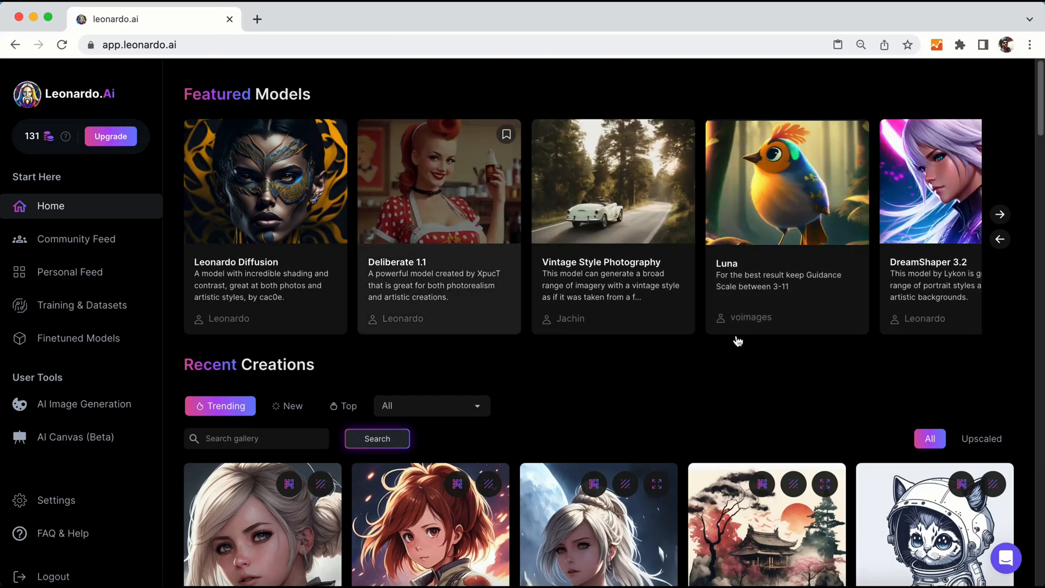
pyautogui.scroll(-3, 737, 341)
pyautogui.scroll(3, 809, 270)
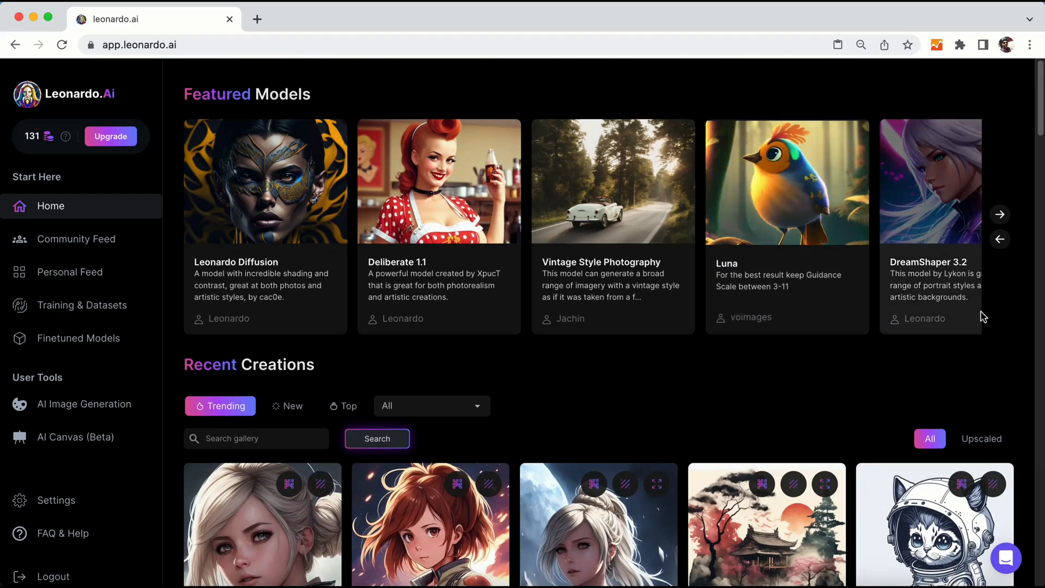
pyautogui.scroll(-5, 664, 230)
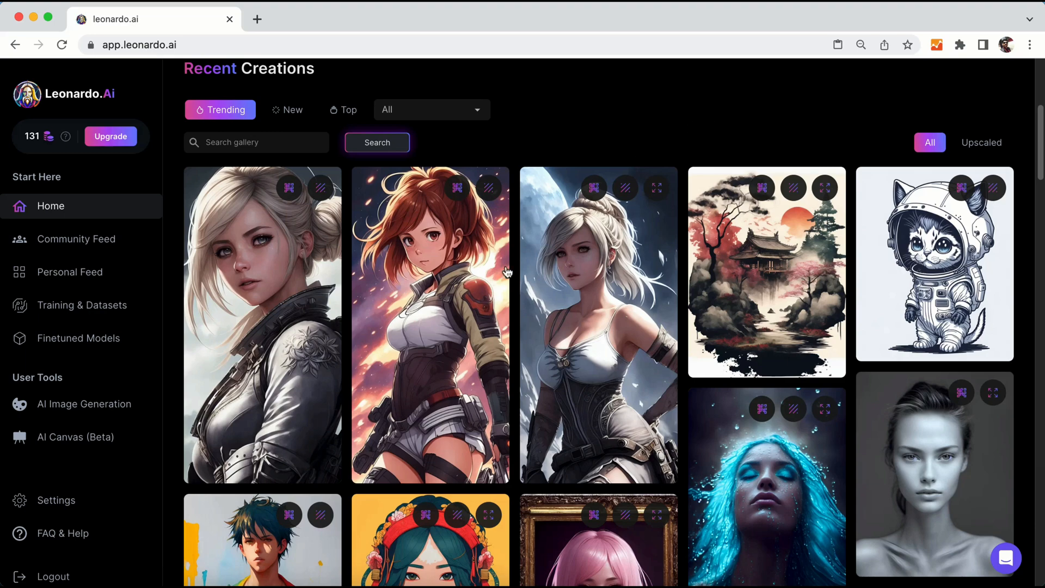
pyautogui.click(63, 446)
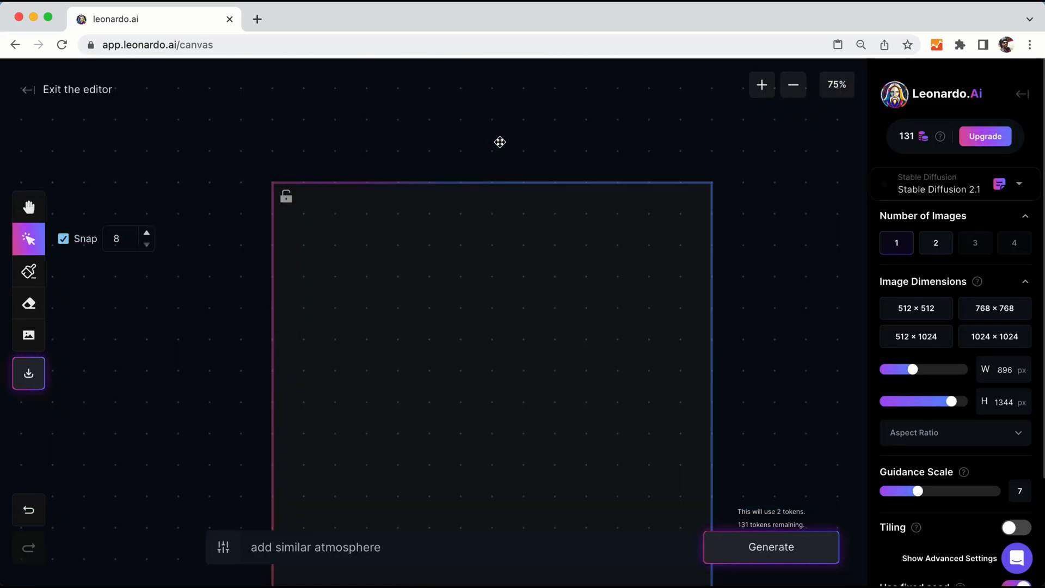
# Step: Resize the generation frame on the empty canvas to 1280 px wide and 768 px high
pyautogui.click(511, 227)
pyautogui.scroll(-3, 751, 285)
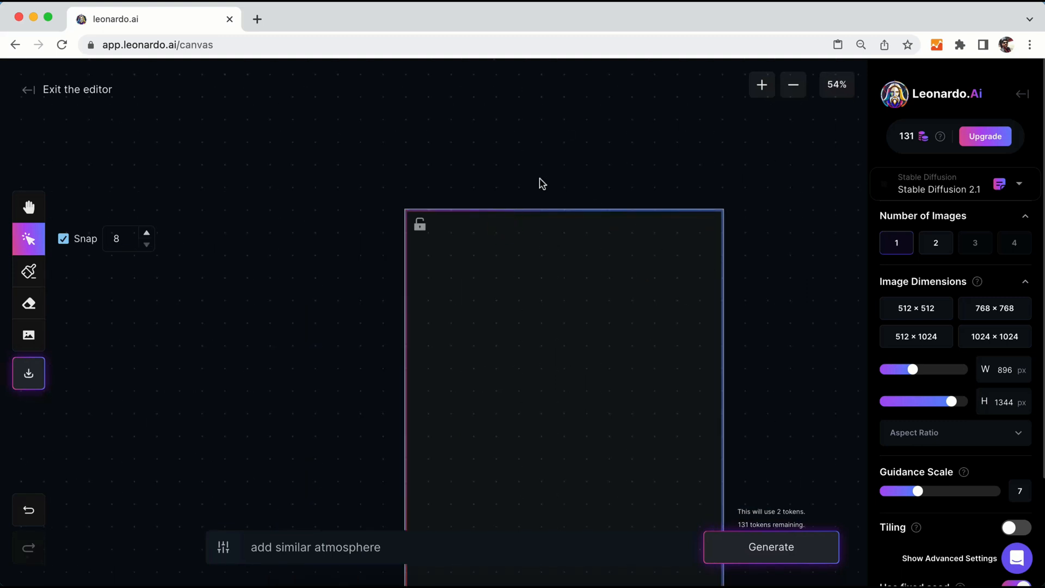
pyautogui.click(524, 170)
pyautogui.moveTo(350, 217); pyautogui.dragTo(262, 156)
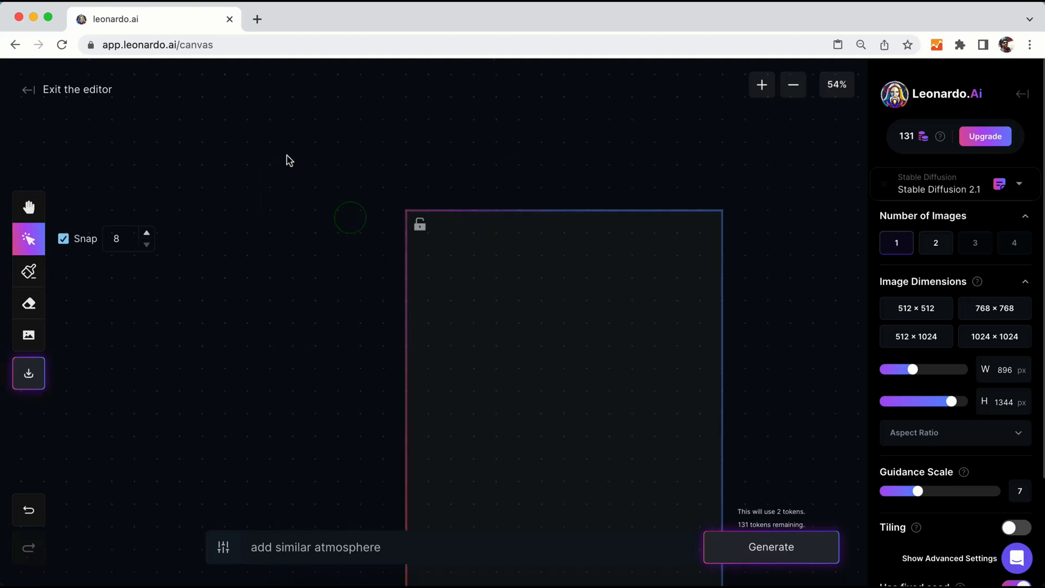
pyautogui.click(508, 155)
pyautogui.scroll(-3, 979, 311)
pyautogui.scroll(3, 970, 310)
pyautogui.moveTo(951, 401); pyautogui.dragTo(907, 402)
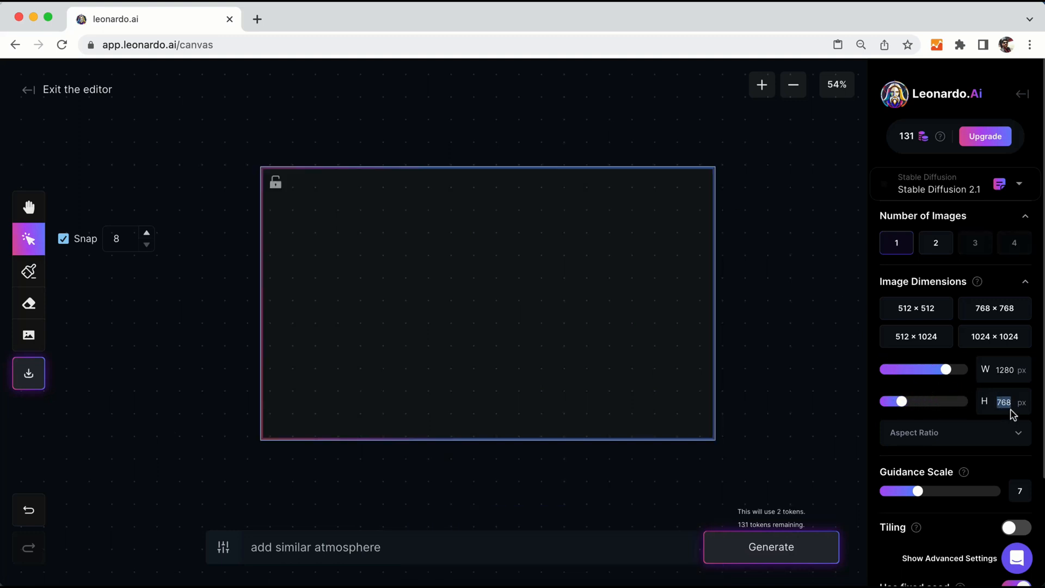
pyautogui.doubleClick(1003, 404)
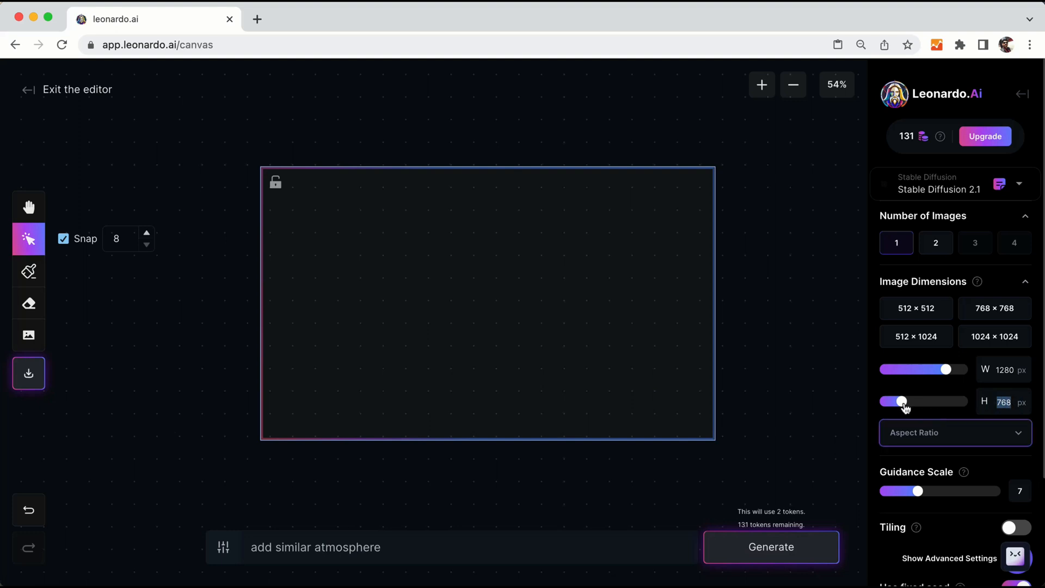
pyautogui.moveTo(905, 407)
pyautogui.mouseDown()
pyautogui.moveTo(891, 407)
pyautogui.moveTo(903, 408)
pyautogui.mouseUp()
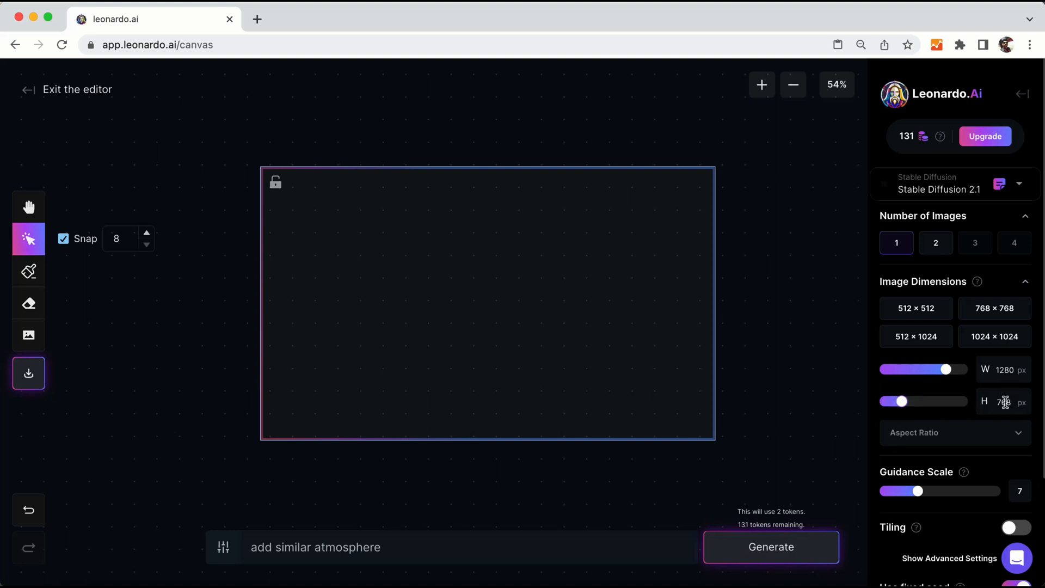
pyautogui.click(1006, 402)
pyautogui.click(532, 145)
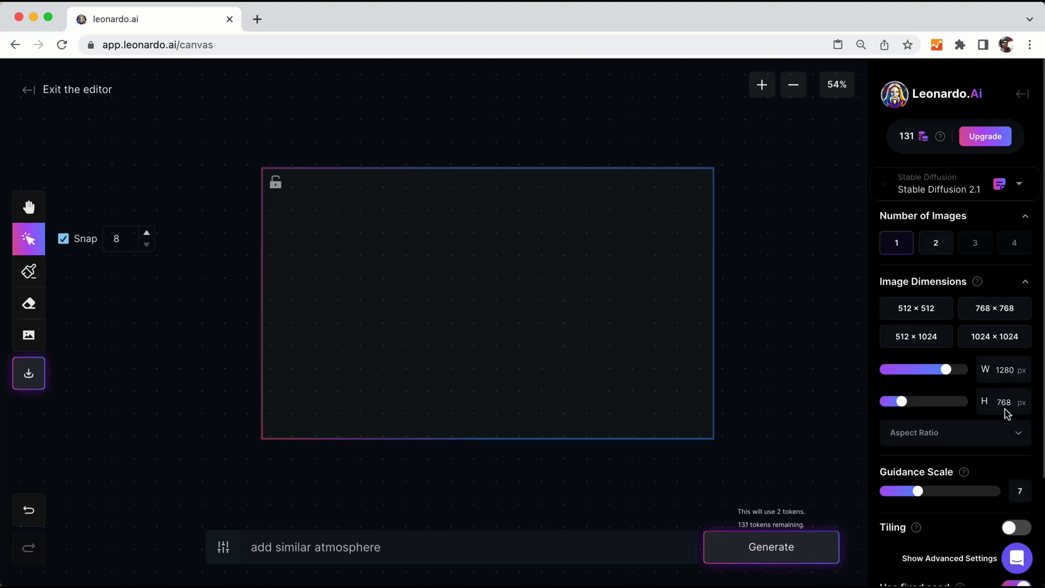
pyautogui.click(647, 129)
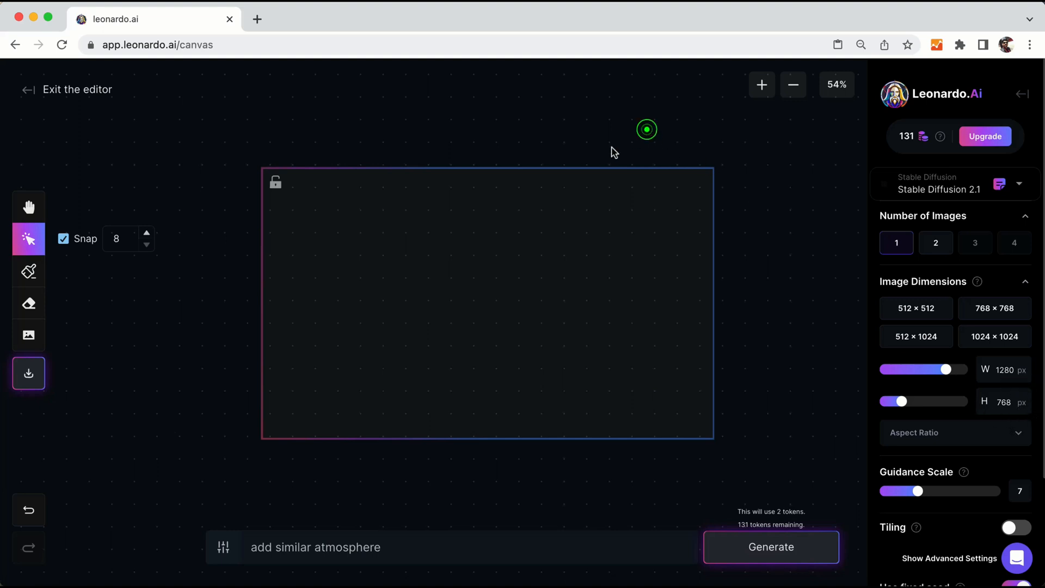
# Step: Start adding an input image to the canvas and search the community feed for "ferrari"
pyautogui.click(124, 320)
pyautogui.click(75, 329)
pyautogui.click(29, 336)
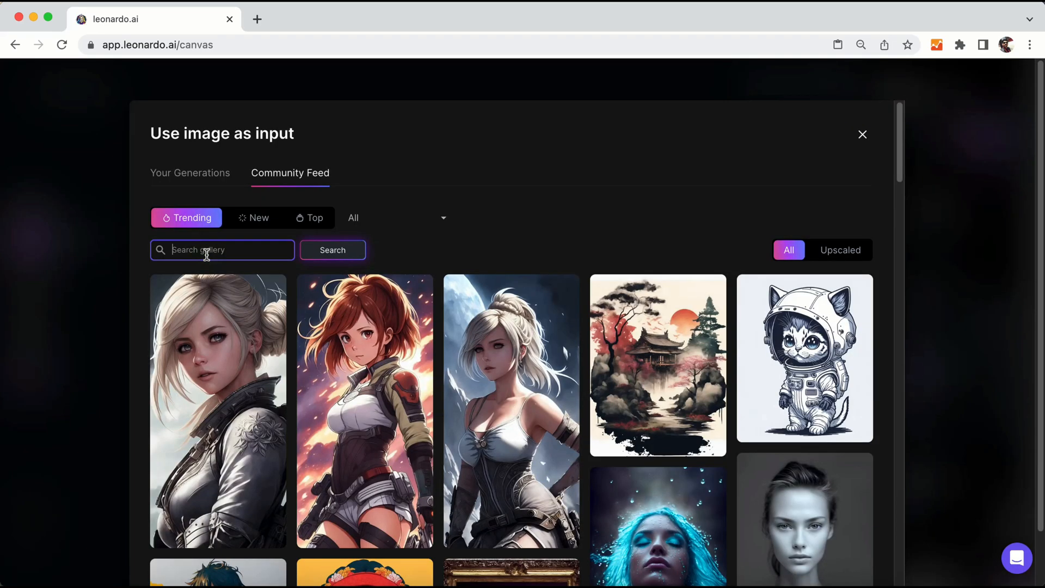
pyautogui.click(207, 255)
pyautogui.write('ferrari')
pyautogui.click(321, 252)
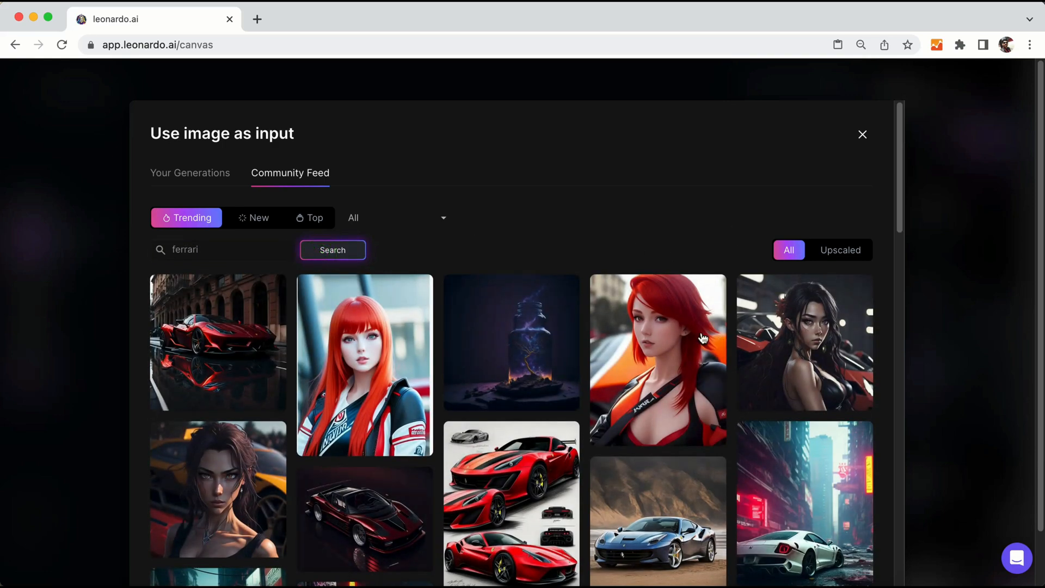
# Step: Choose the image of the red Ferrari with white stripes on a wet night street and place it on the canvas
pyautogui.scroll(-15, 773, 335)
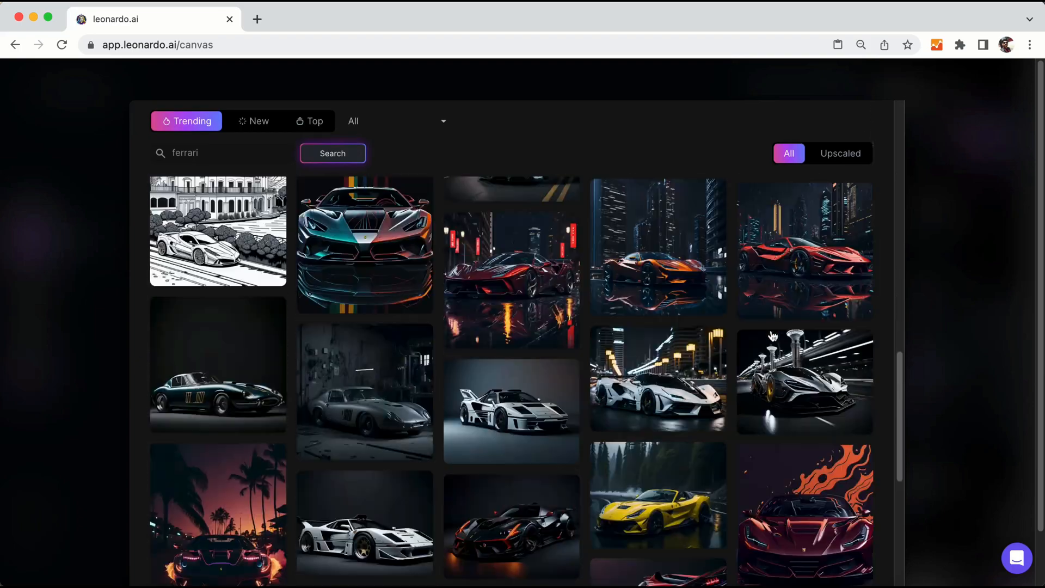
pyautogui.scroll(-10, 773, 336)
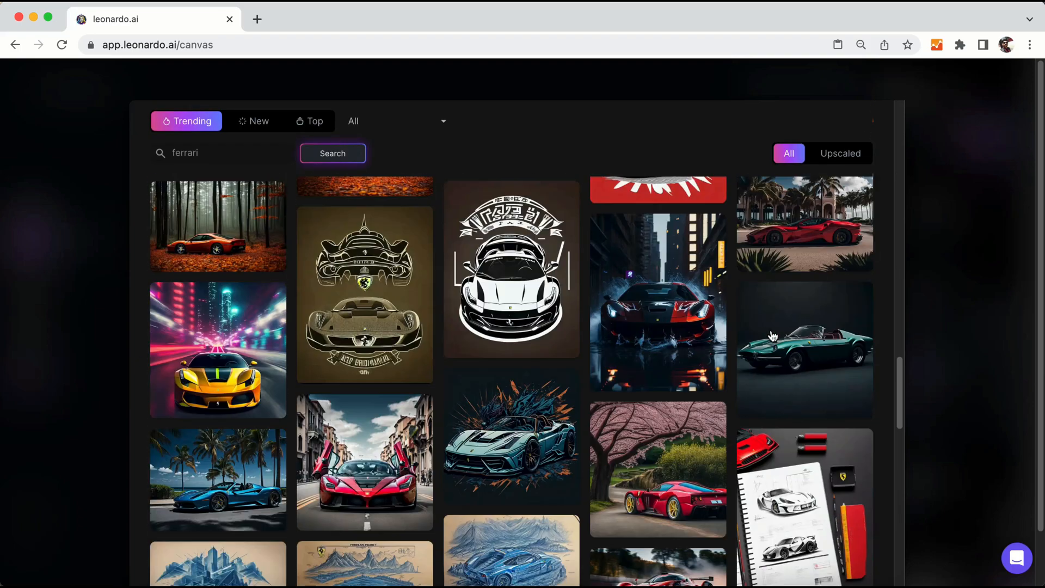
pyautogui.scroll(-10, 774, 336)
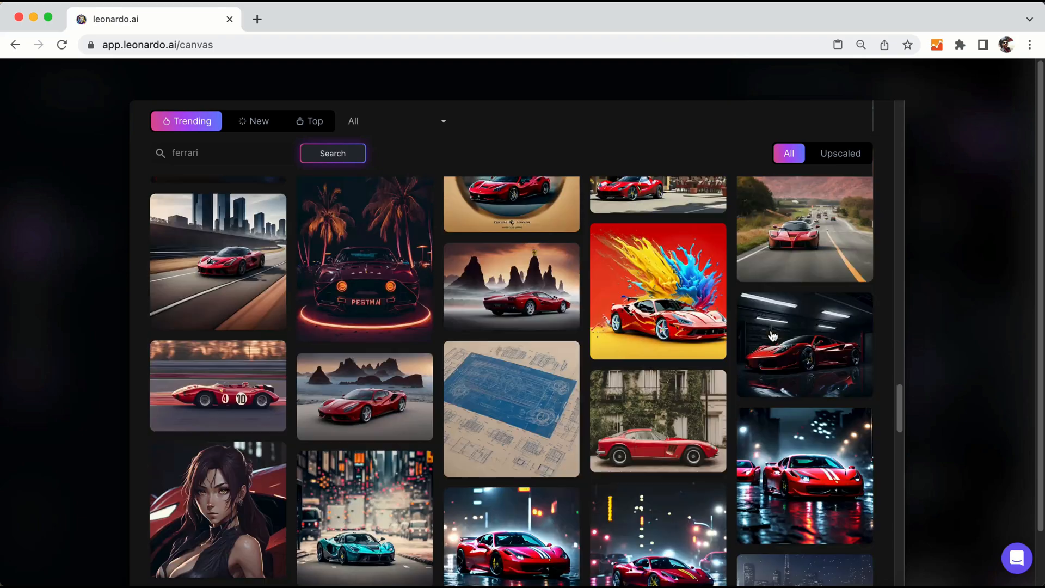
pyautogui.scroll(-10, 773, 336)
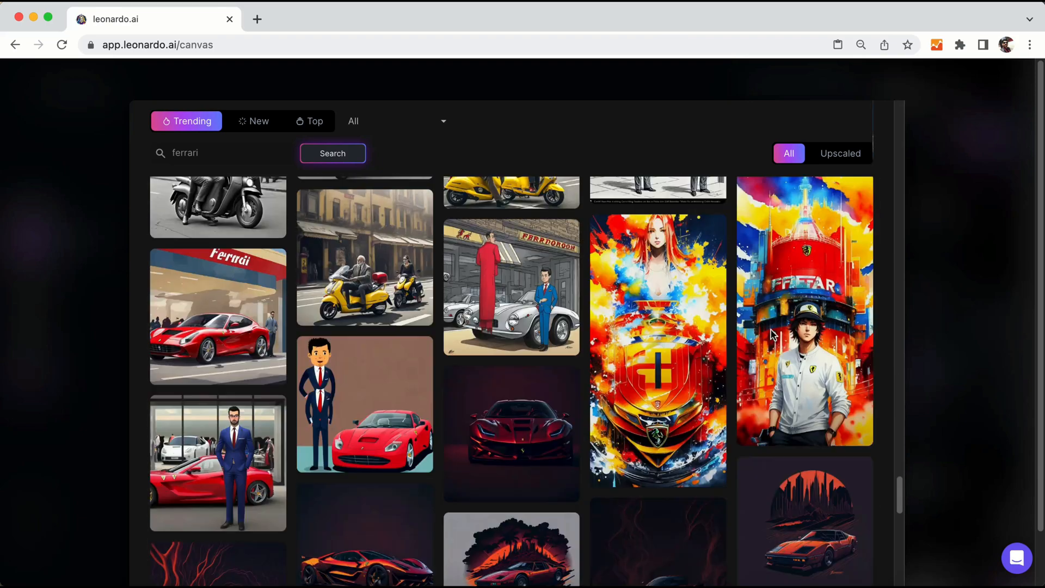
pyautogui.scroll(-10, 773, 336)
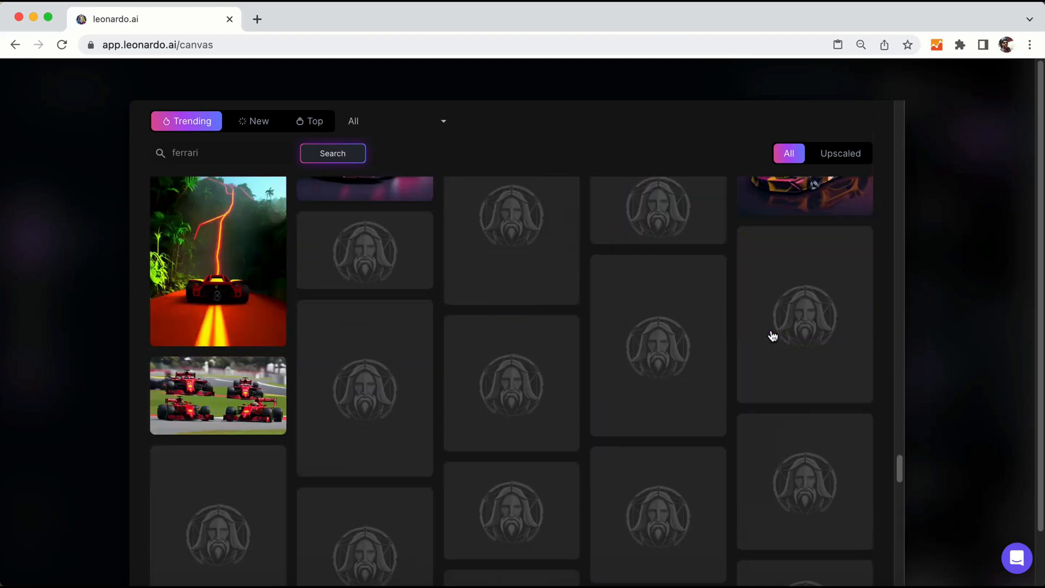
pyautogui.scroll(10, 773, 336)
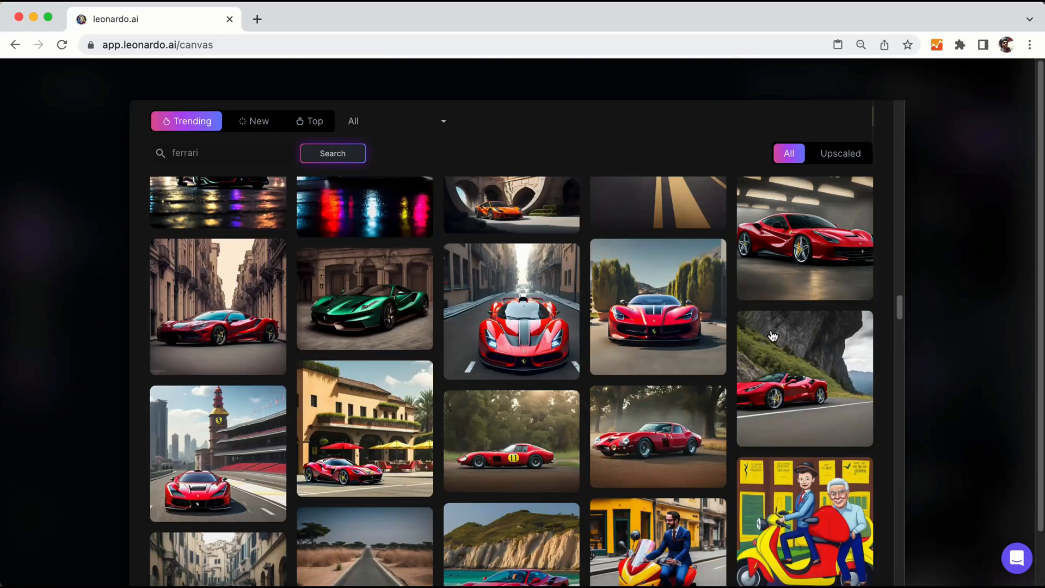
pyautogui.scroll(3, 773, 335)
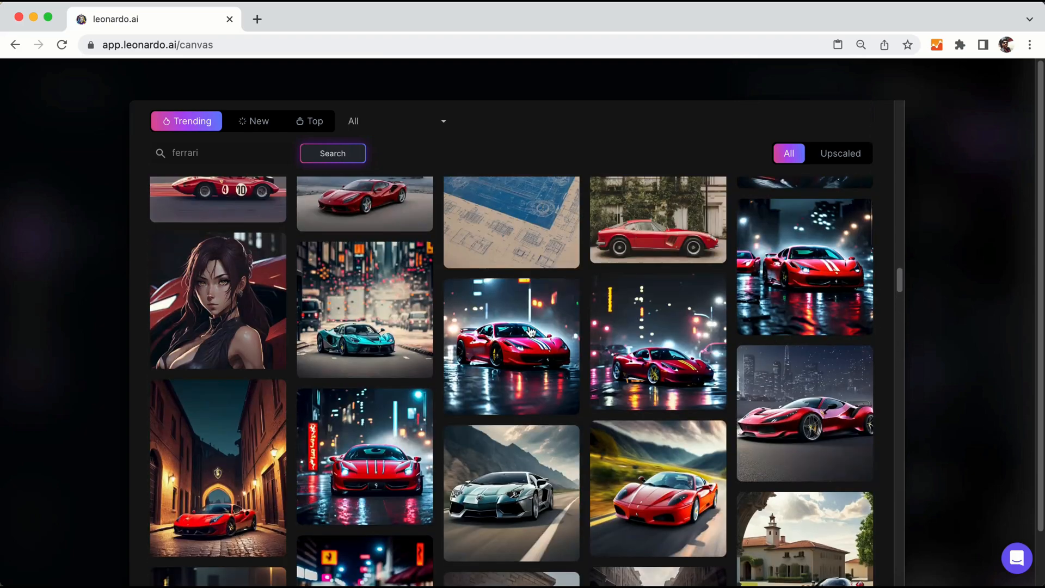
pyautogui.click(490, 317)
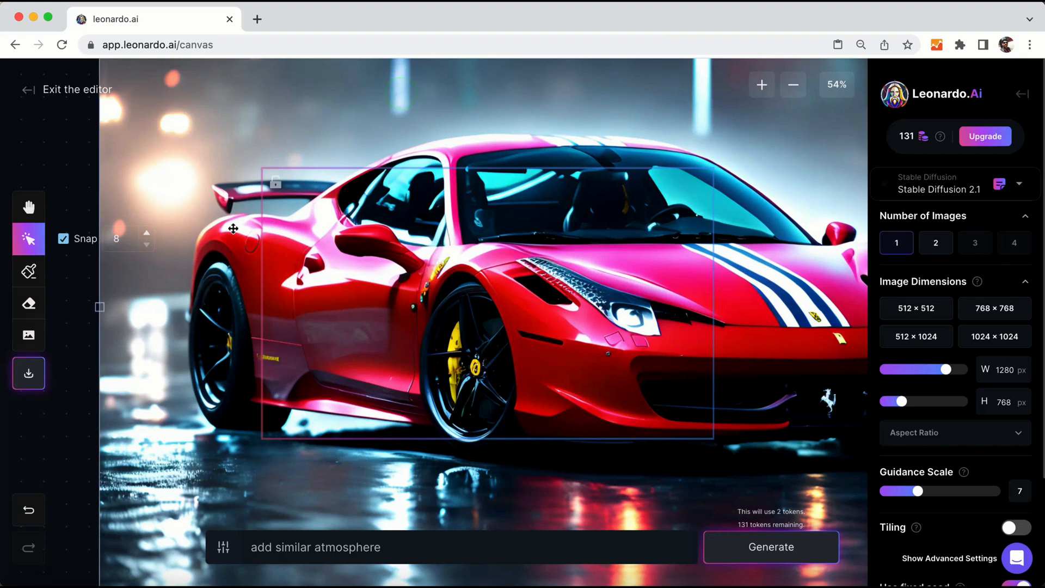
# Step: Scale the Ferrari image down to about the frame's height and place it near the middle of the frame
pyautogui.moveTo(148, 320); pyautogui.dragTo(140, 237)
pyautogui.scroll(-5, 140, 237)
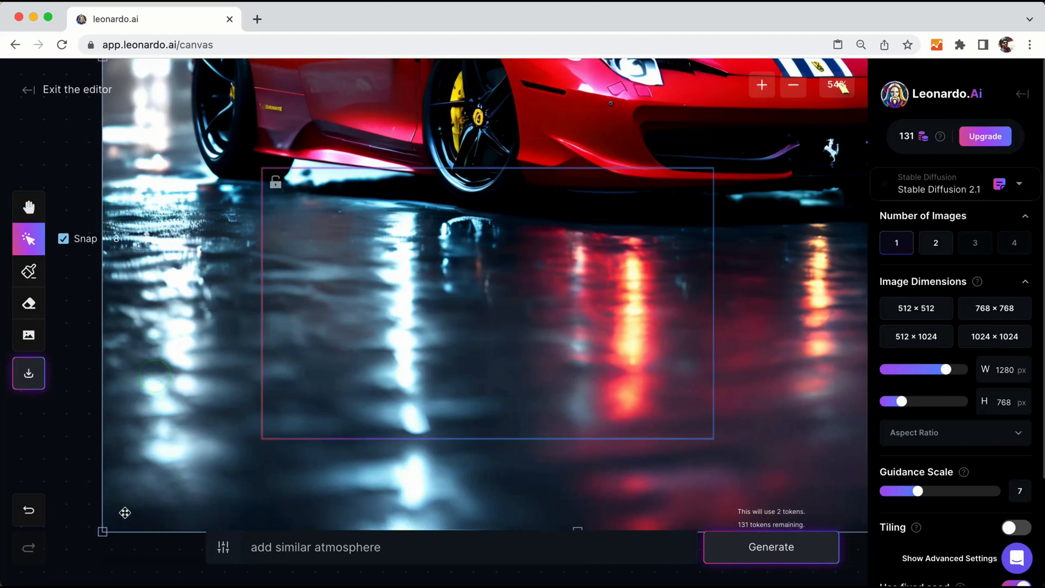
pyautogui.moveTo(102, 531); pyautogui.dragTo(498, 136)
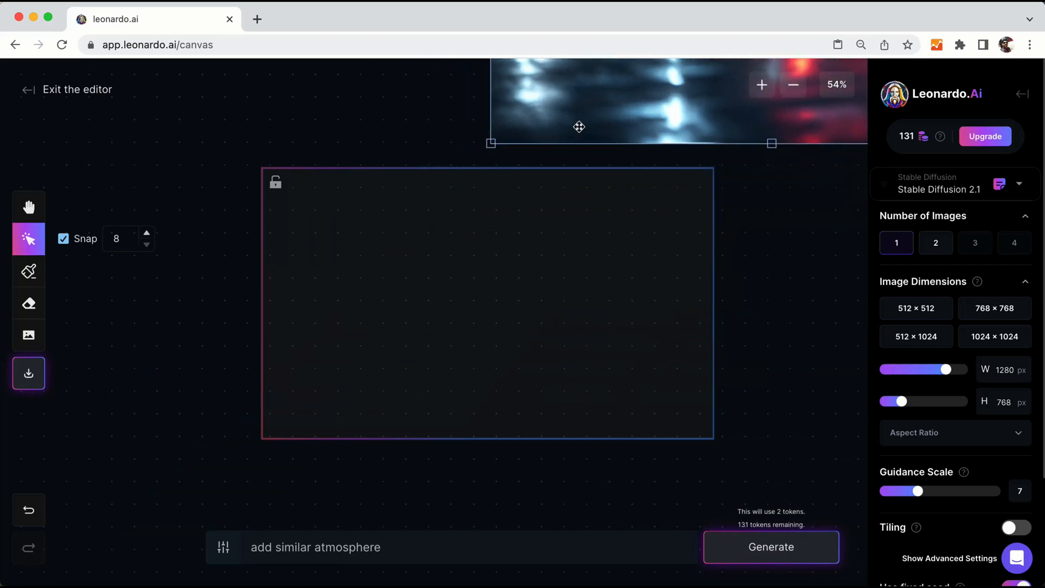
pyautogui.moveTo(609, 112); pyautogui.dragTo(415, 390)
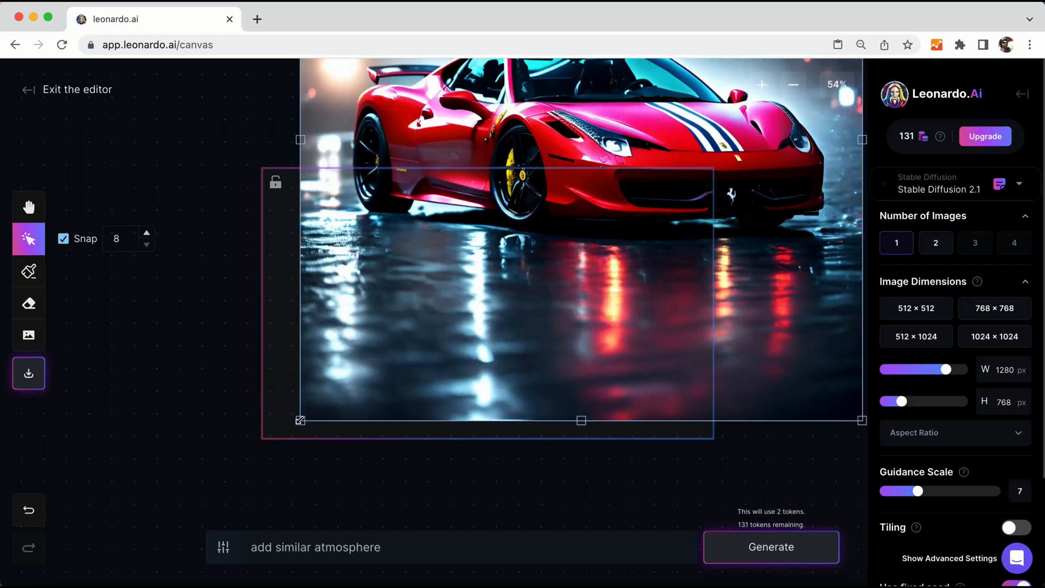
pyautogui.moveTo(300, 420); pyautogui.dragTo(523, 220)
pyautogui.moveTo(642, 119); pyautogui.dragTo(461, 368)
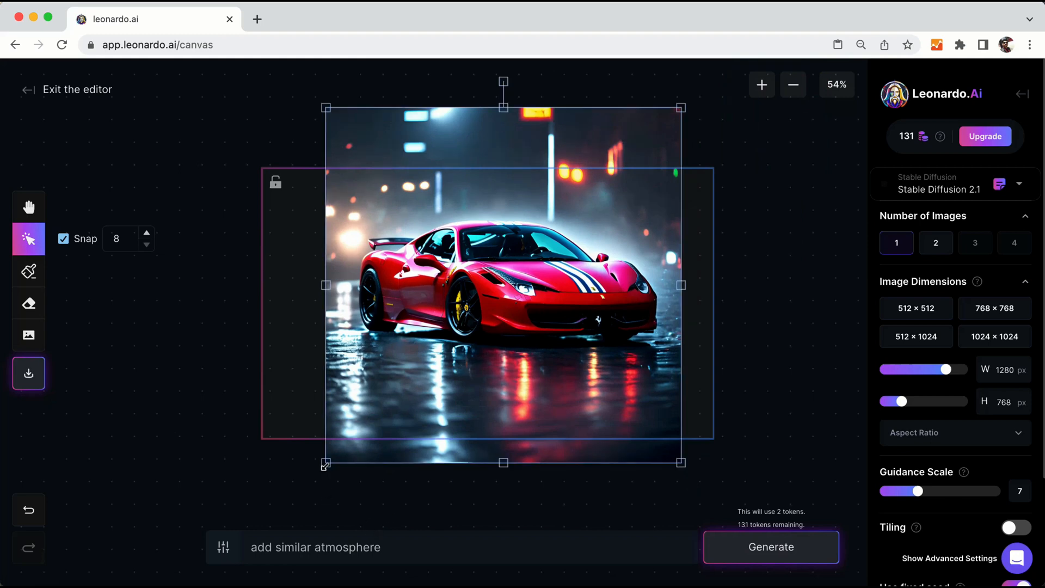
pyautogui.moveTo(325, 466); pyautogui.dragTo(401, 407)
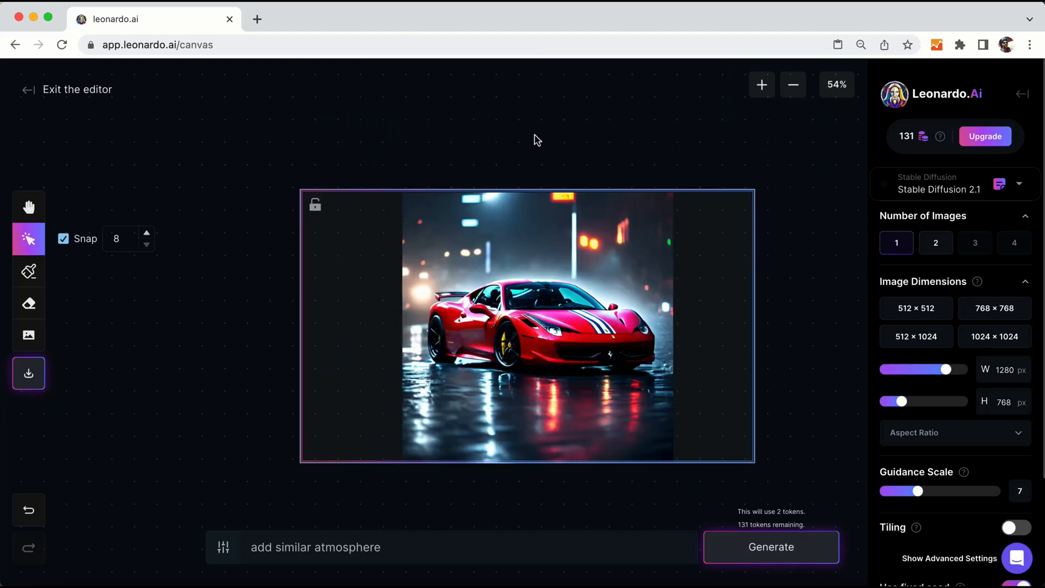
# Step: Set the generation frame's width to 704 px and move it so it slightly overlaps the Ferrari image's left edge
pyautogui.click(536, 135)
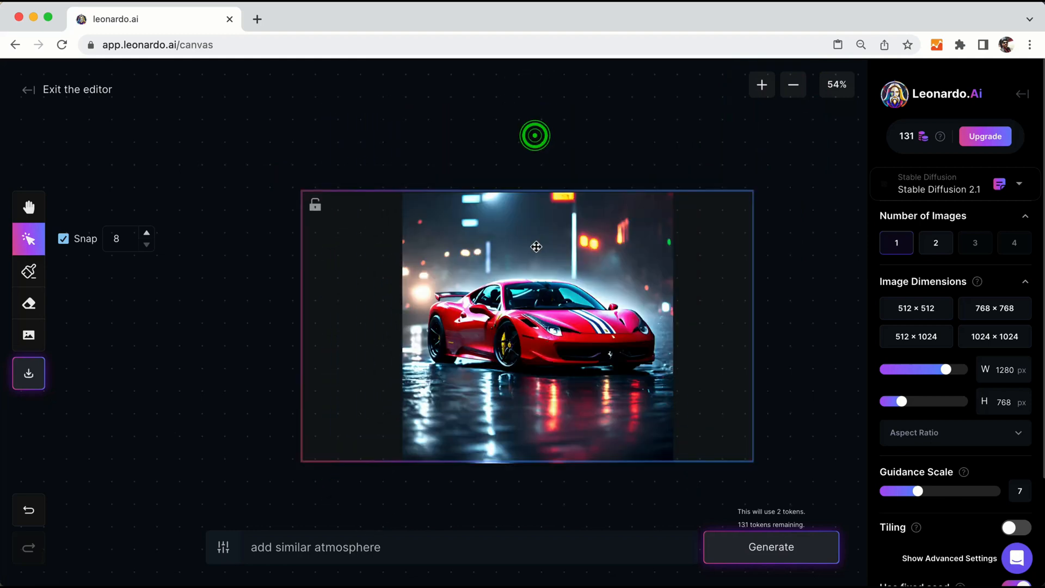
pyautogui.click(518, 249)
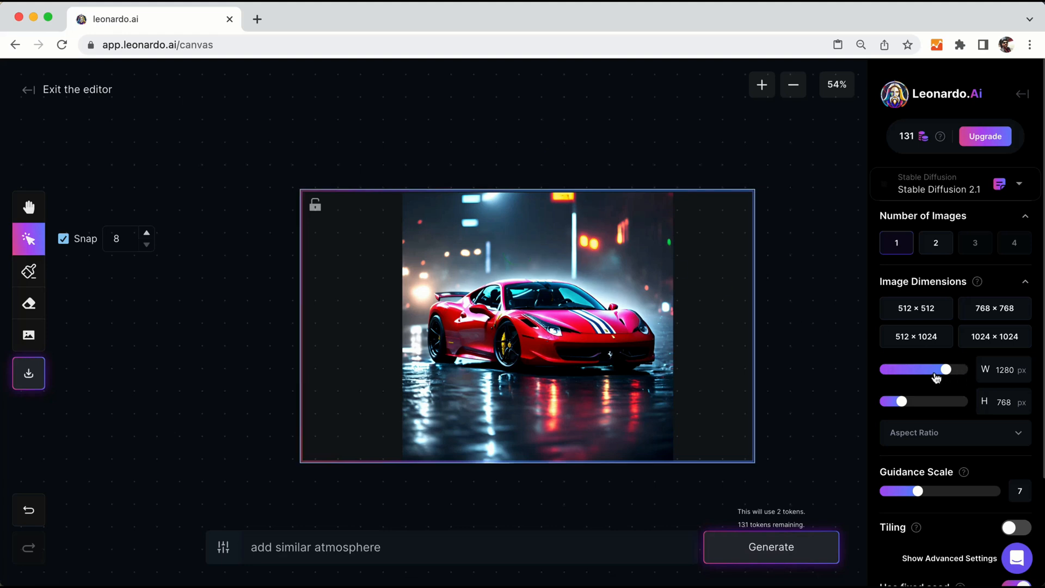
pyautogui.moveTo(944, 371); pyautogui.dragTo(896, 372)
pyautogui.moveTo(457, 291); pyautogui.dragTo(328, 289)
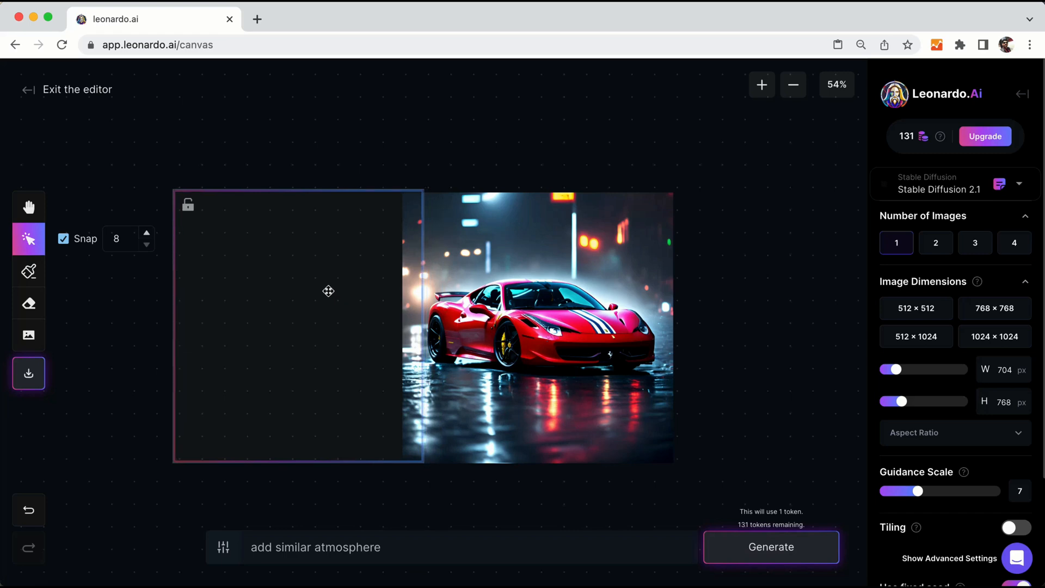
# Step: Fine-tune the Ferrari image's position and size so its top and bottom edges line up with the generation frame
pyautogui.click(477, 280)
pyautogui.moveTo(488, 292); pyautogui.dragTo(485, 289)
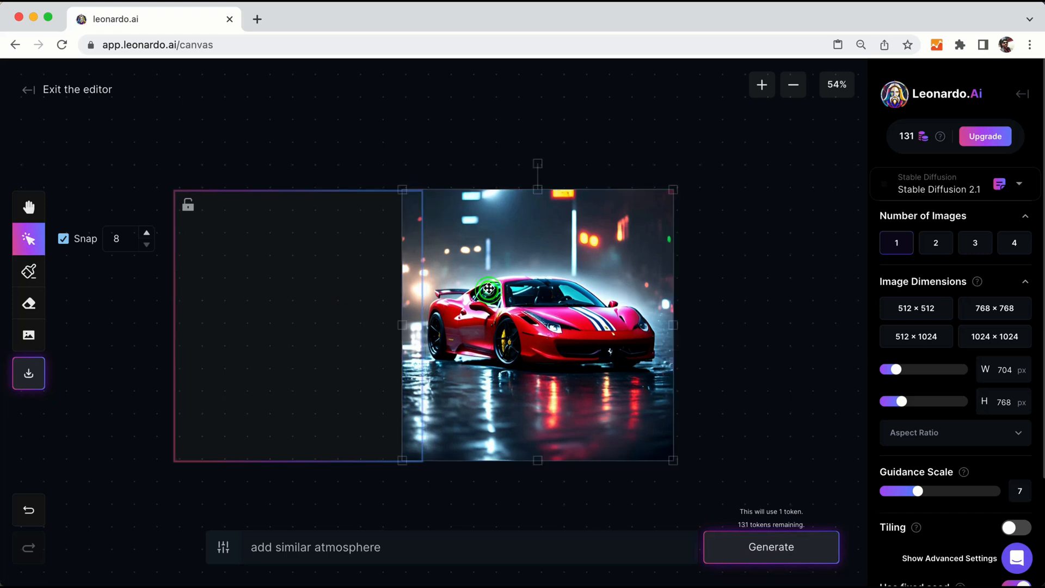
pyautogui.moveTo(400, 462); pyautogui.dragTo(403, 454)
pyautogui.click(439, 158)
pyautogui.click(306, 289)
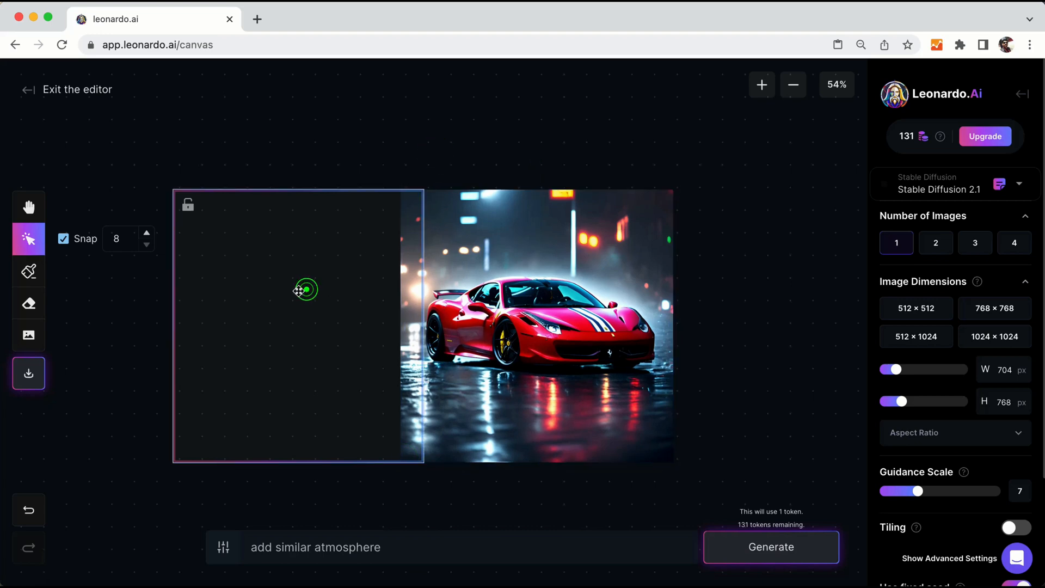
pyautogui.moveTo(303, 289); pyautogui.dragTo(313, 291)
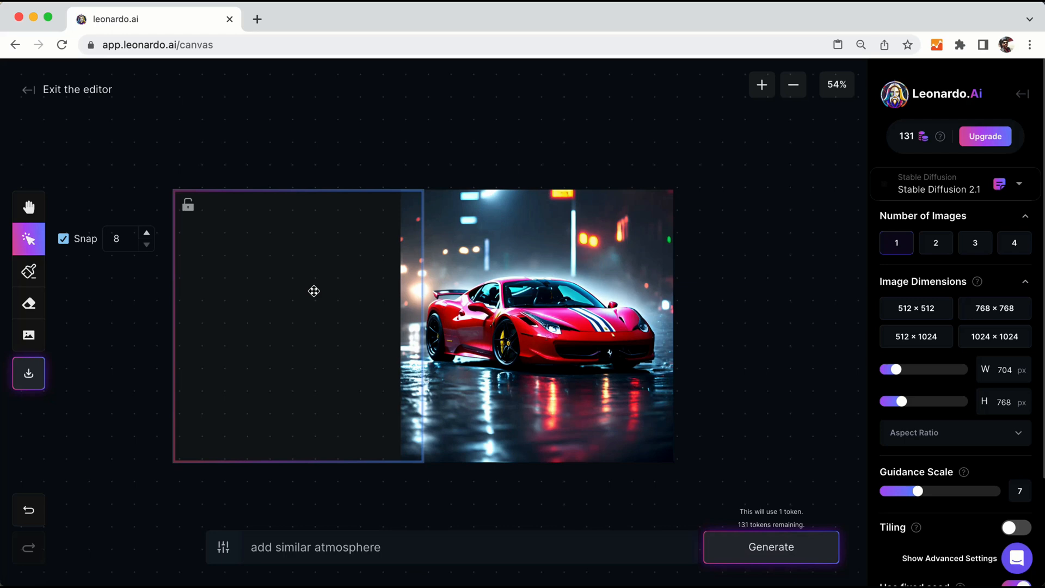
# Step: Replace the prompt with the copied description ending in "realistic wet reflection on glossy street, zoomed out, Dark, high Contrast"
pyautogui.click(401, 549)
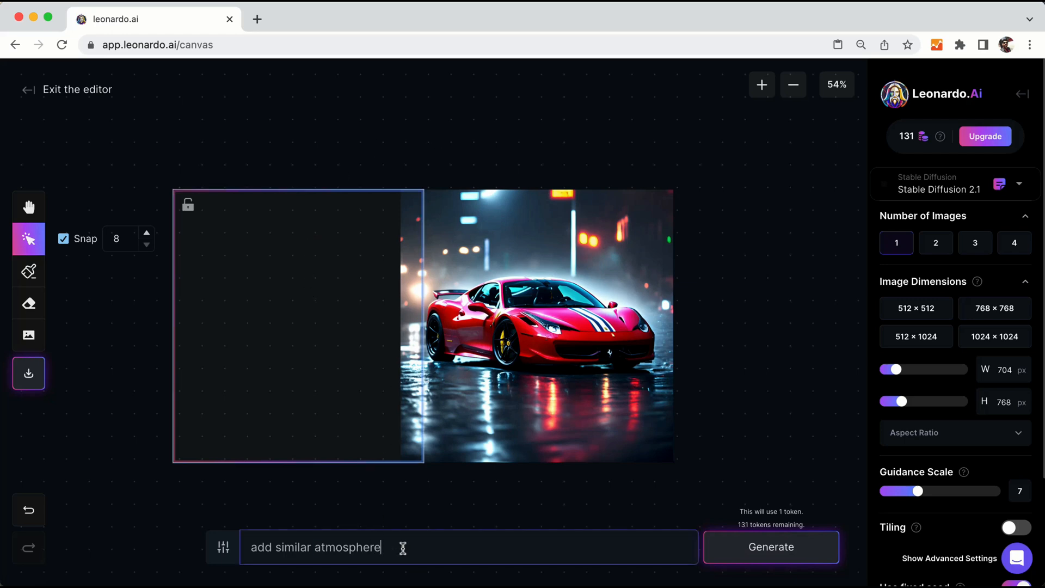
pyautogui.tripleClick(402, 548)
pyautogui.press('BackSpace')
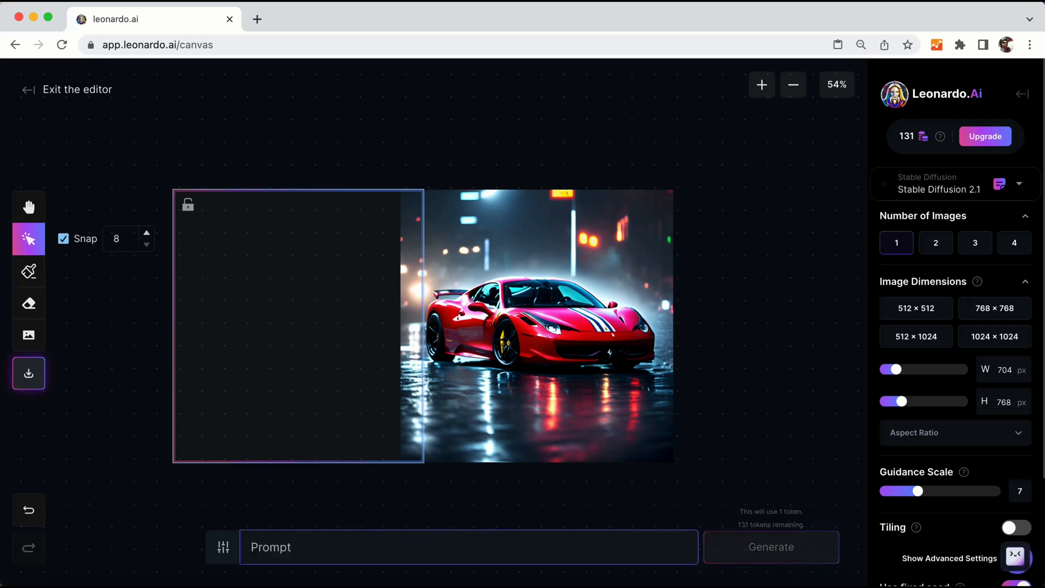
pyautogui.write('add')
pyautogui.press('super+v')
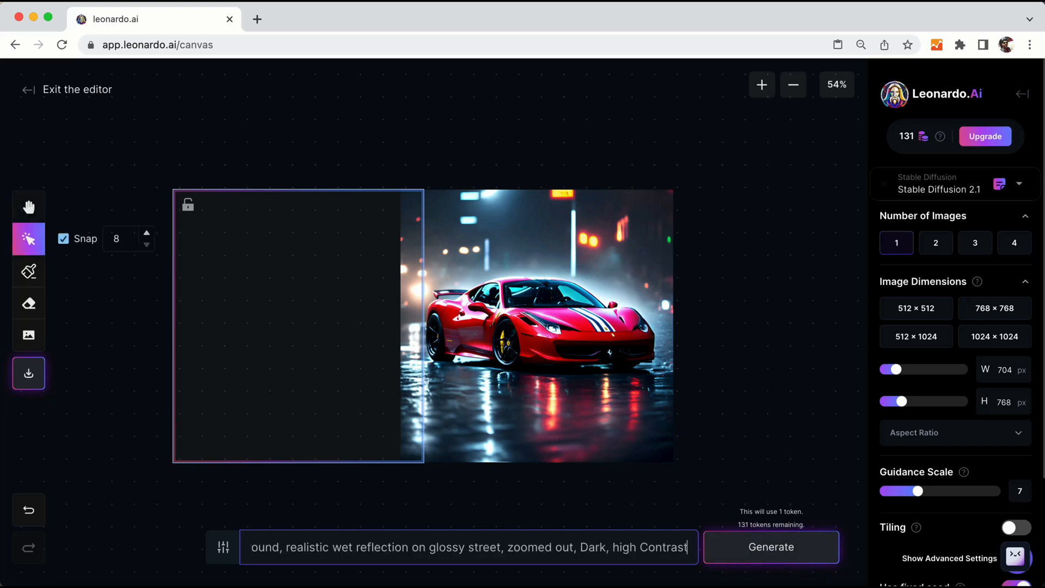
# Step: Review the pasted prompt from beginning to end, including its scale and shot-type terms
pyautogui.press('super+Left')
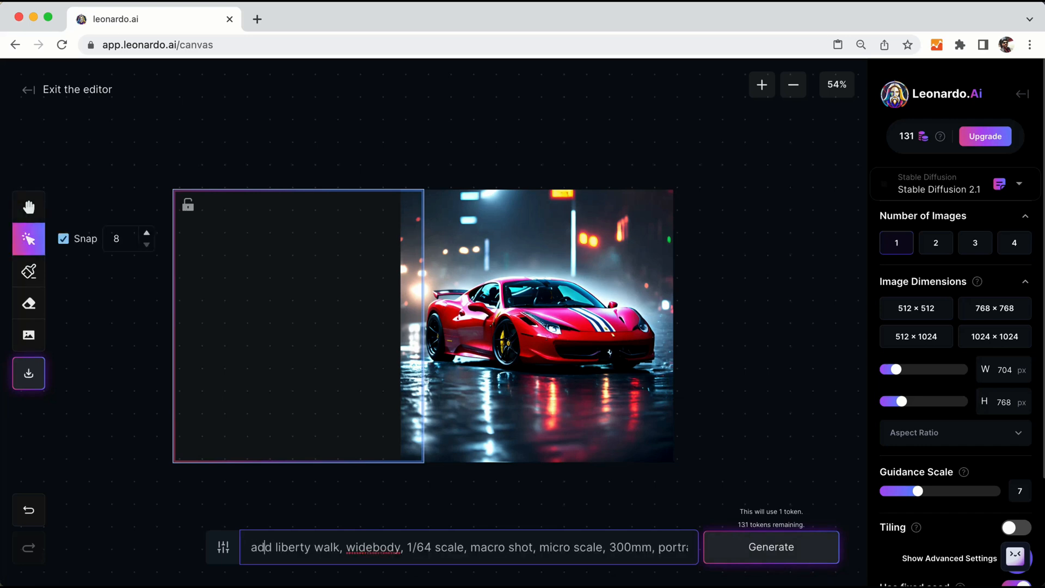
pyautogui.press('Right')
pyautogui.press('Right')
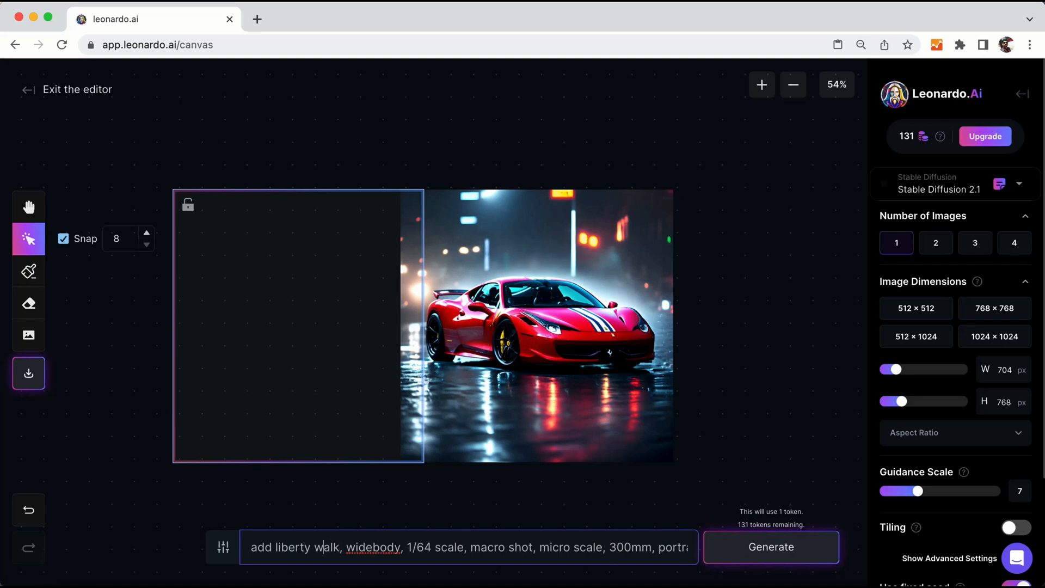
pyautogui.press('super+Right')
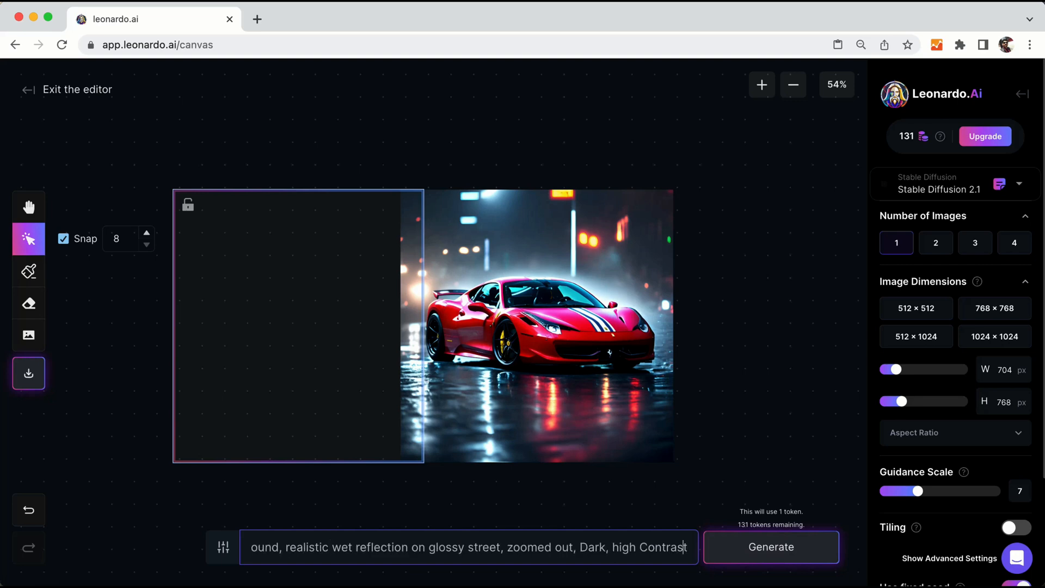
pyautogui.press('super+Left')
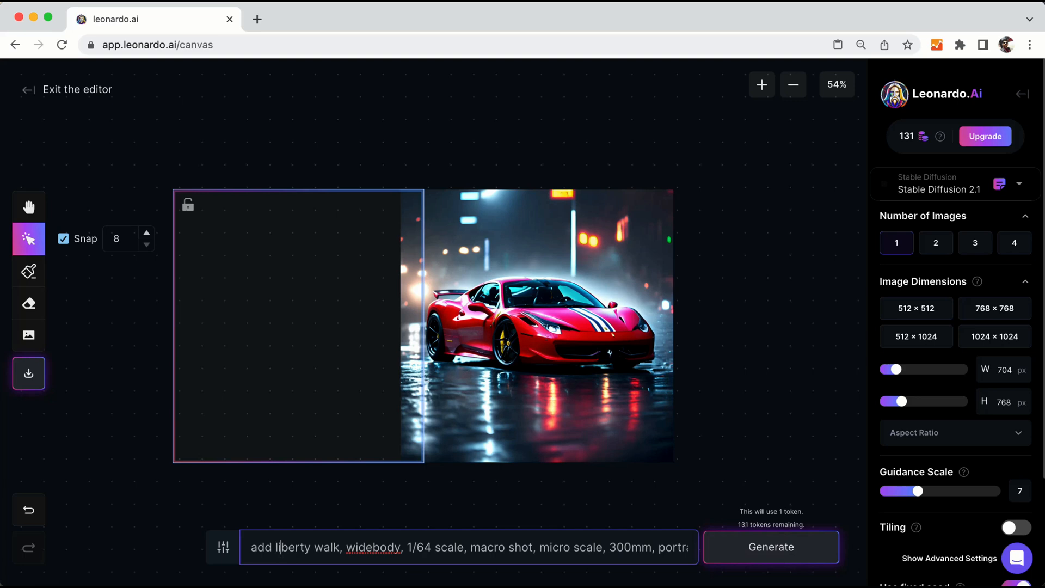
pyautogui.press('super+Right')
pyautogui.press('super+Left')
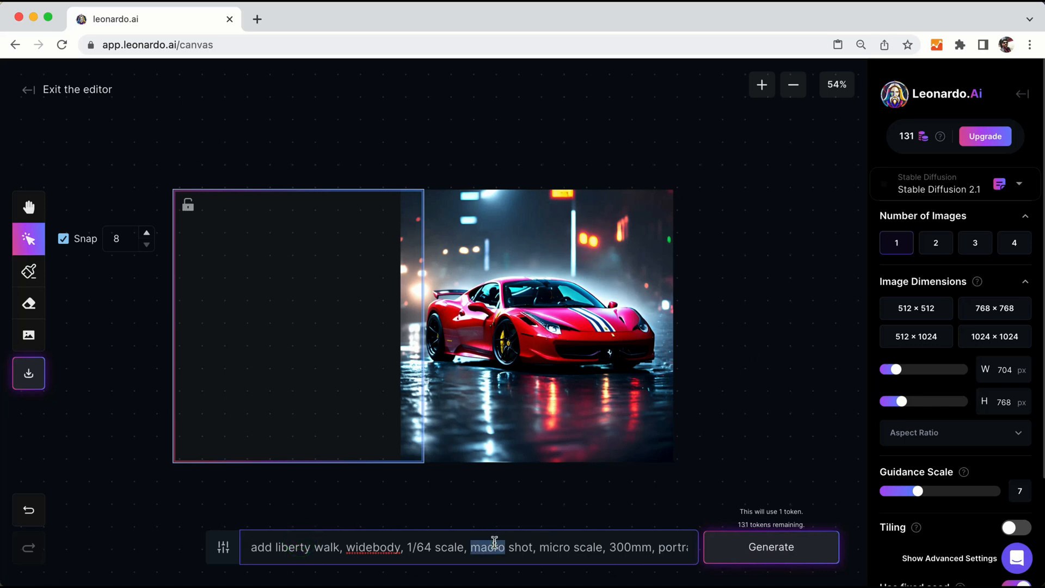
pyautogui.press('super+a')
pyautogui.click(579, 550)
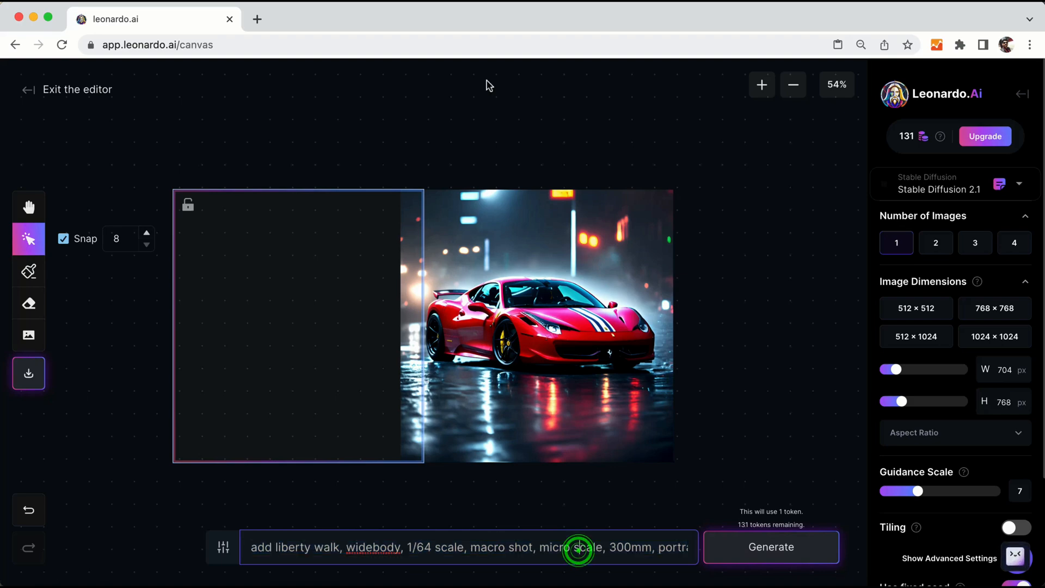
# Step: Open the app.leonardo.ai home page in a new browser tab
pyautogui.click(258, 19)
pyautogui.write('le')
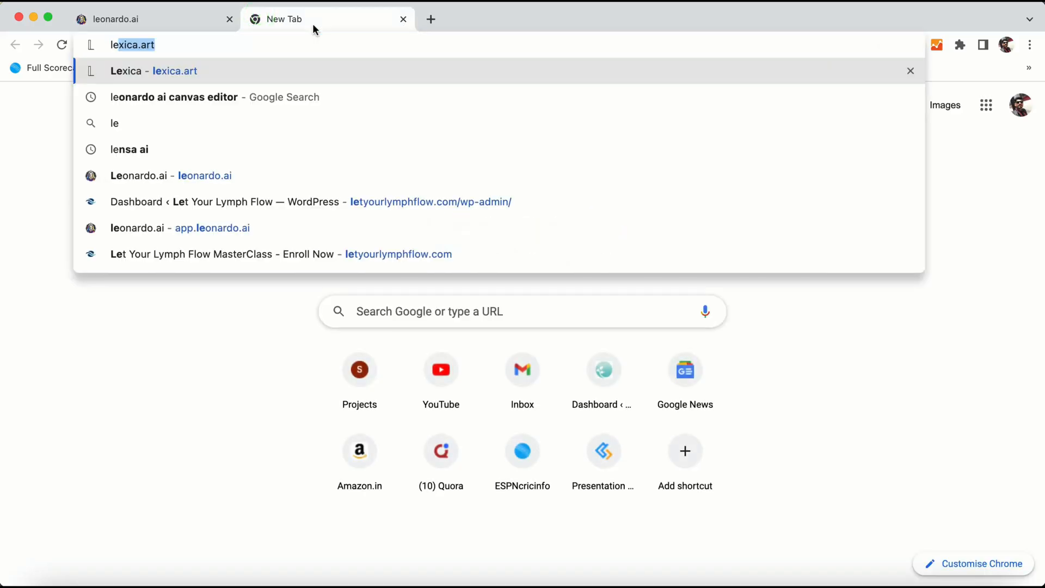
pyautogui.press('BackSpace')
pyautogui.press('BackSpace')
pyautogui.press('BackSpace')
pyautogui.write('app')
pyautogui.press('Return')
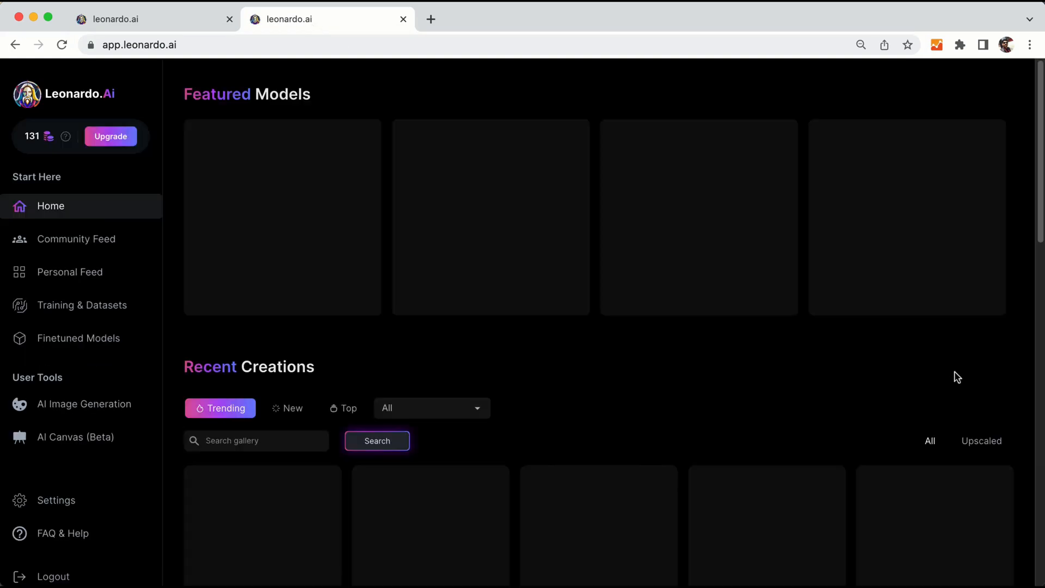
# Step: Browse the trending creations and view the prompt details of the "Asia" landscape image, then return to the gallery
pyautogui.scroll(-6, 389, 471)
pyautogui.scroll(6, 414, 370)
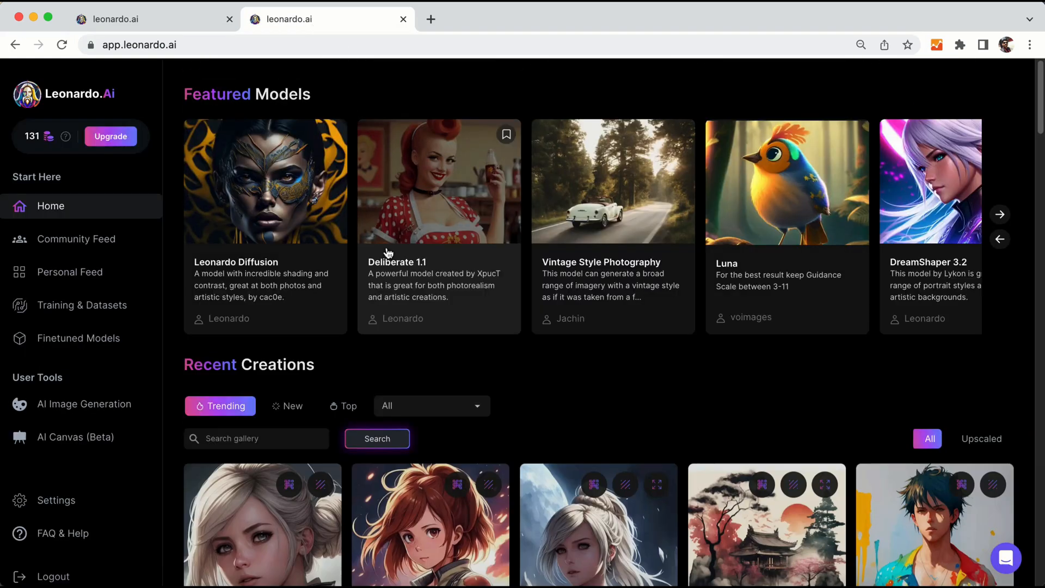
pyautogui.scroll(-5, 527, 356)
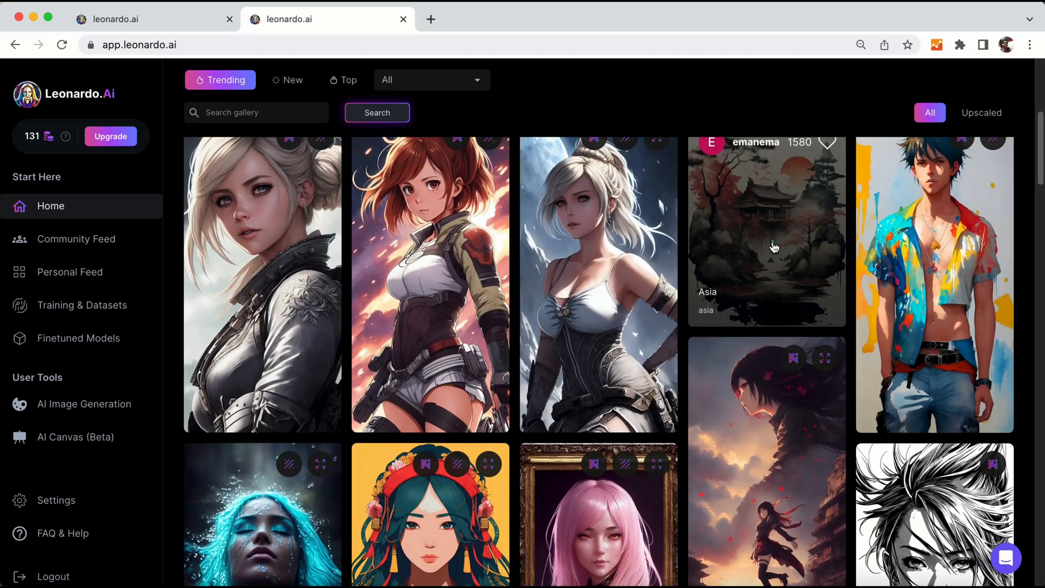
pyautogui.click(774, 247)
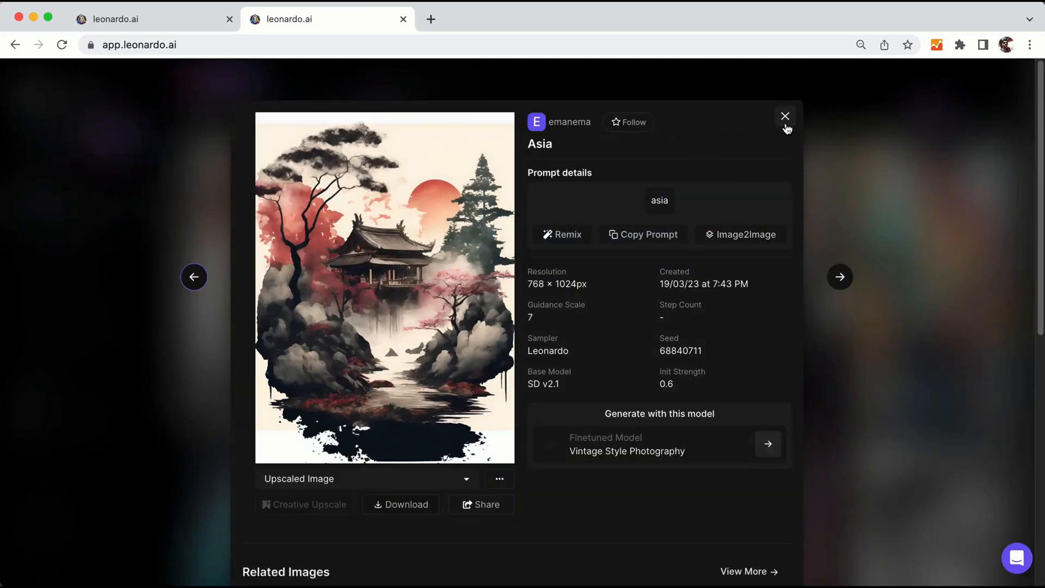
pyautogui.click(658, 201)
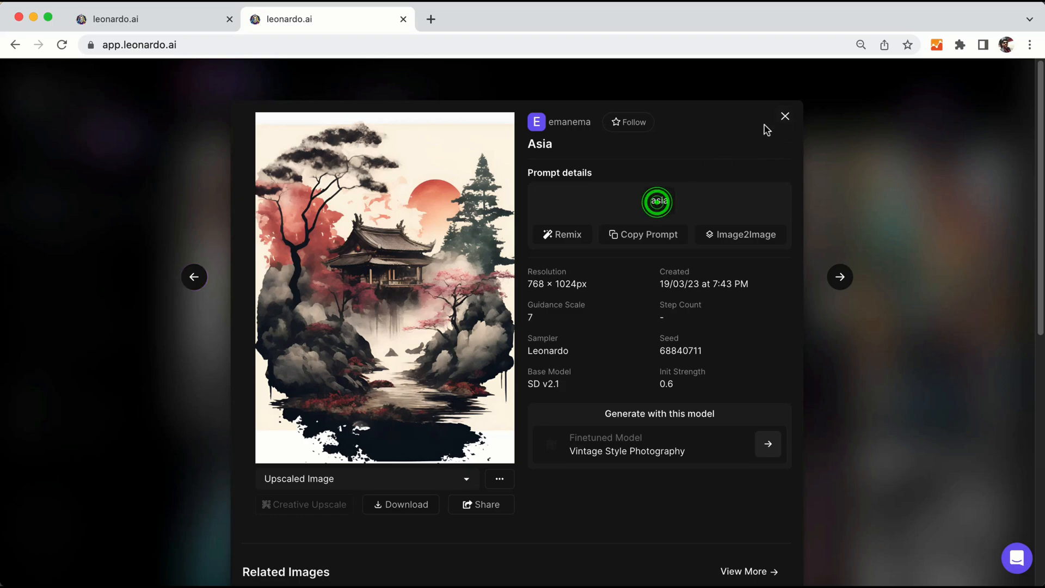
pyautogui.click(785, 116)
pyautogui.scroll(5, 573, 344)
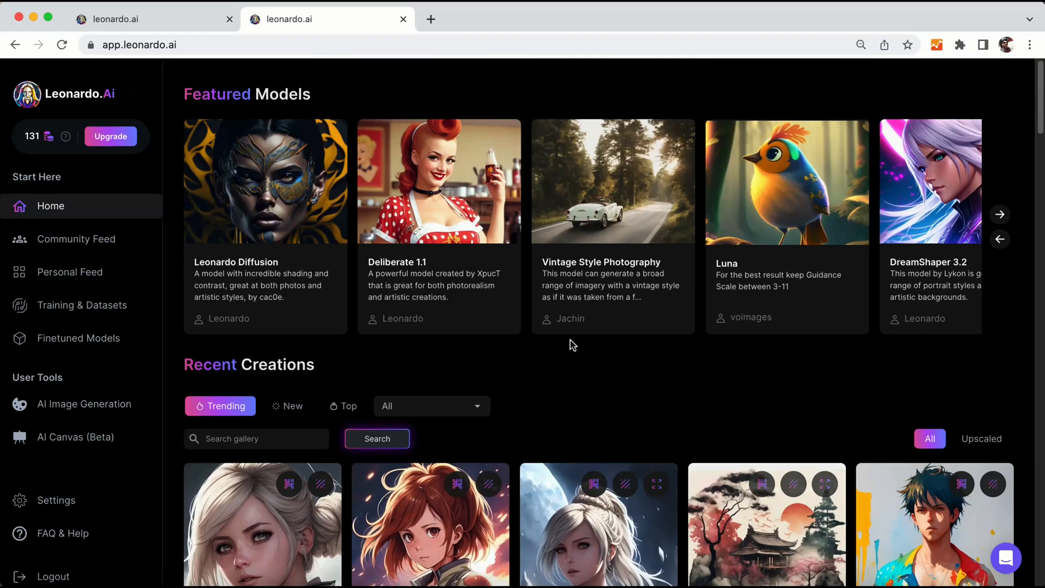
# Step: Search the community gallery for "ferrari" and view the prompt details of the "Natural light" red car image
pyautogui.click(249, 439)
pyautogui.write('ferrari')
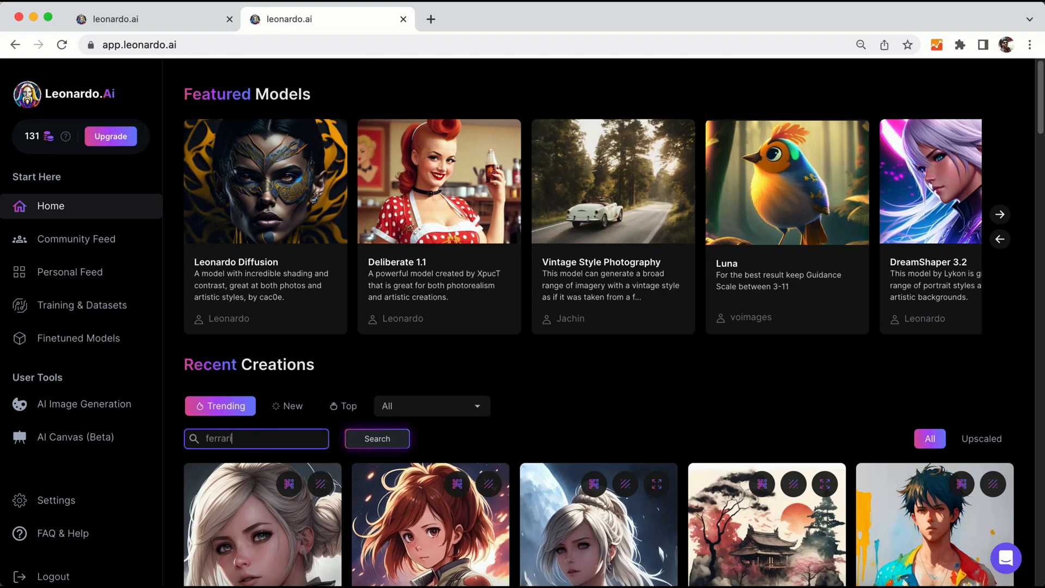
pyautogui.press('Return')
pyautogui.scroll(-2, 739, 380)
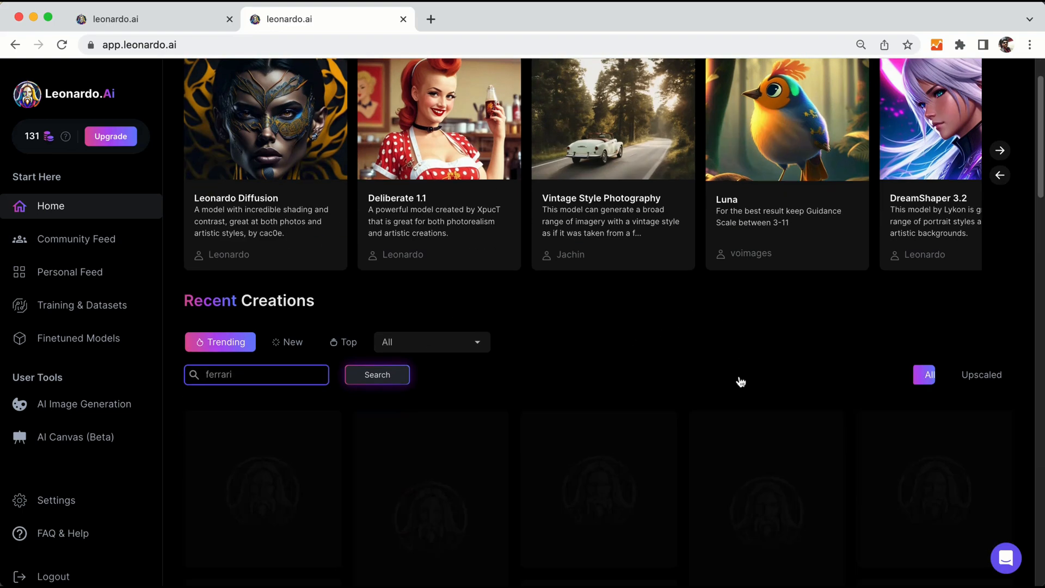
pyautogui.scroll(-3, 733, 363)
pyautogui.click(304, 296)
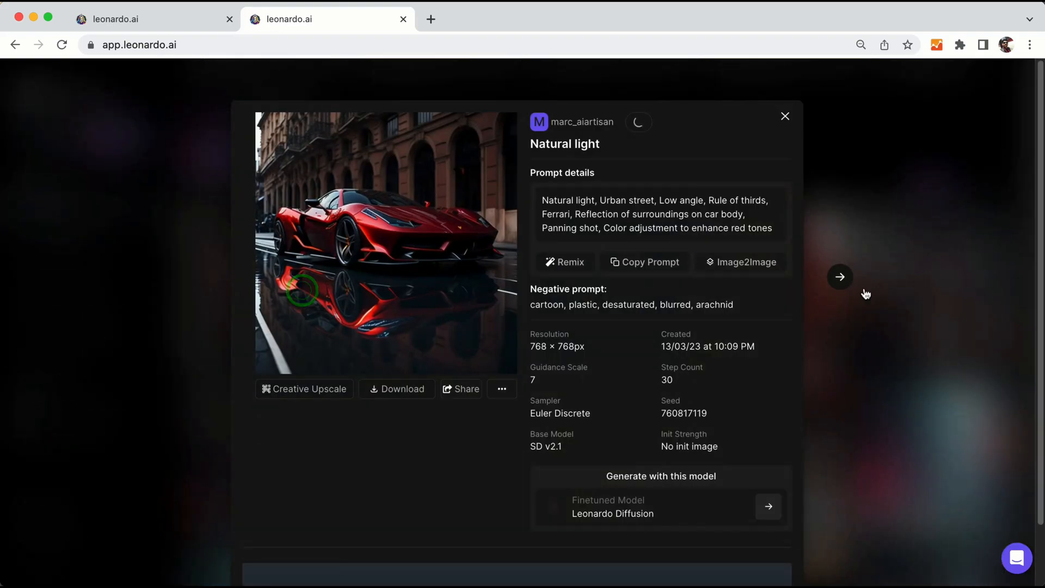
pyautogui.tripleClick(643, 208)
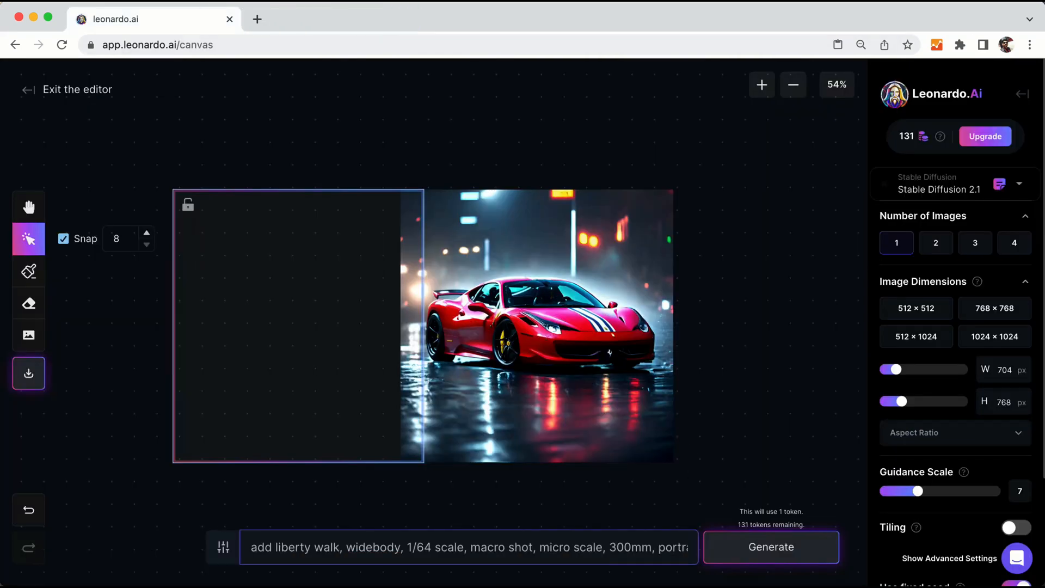
# Step: Generate a single extension beside the Ferrari image from the current prompt, inspect the blend and discard it
pyautogui.click(469, 545)
pyautogui.click(568, 542)
pyautogui.click(753, 547)
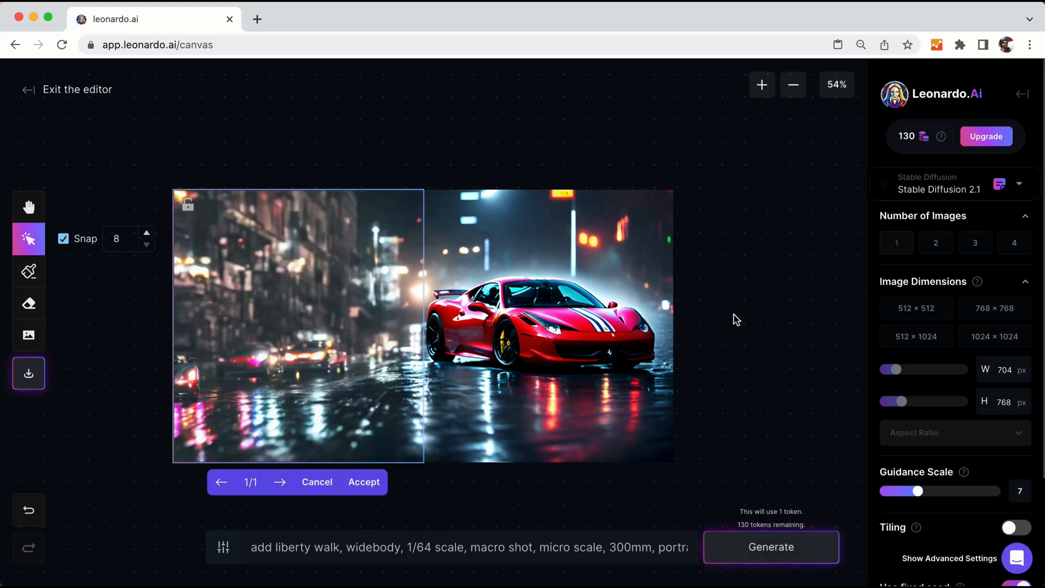
pyautogui.click(734, 308)
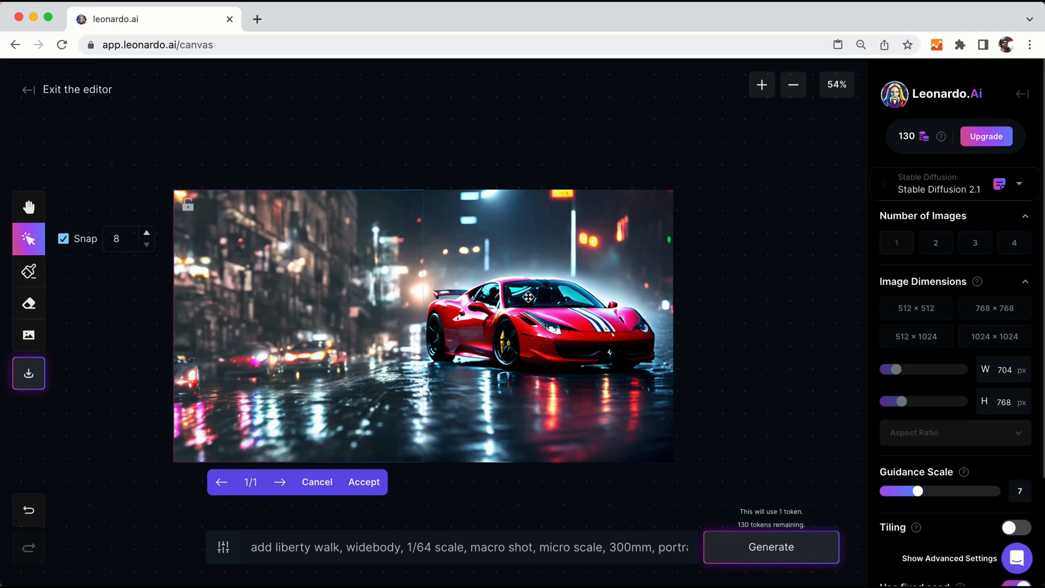
pyautogui.click(300, 248)
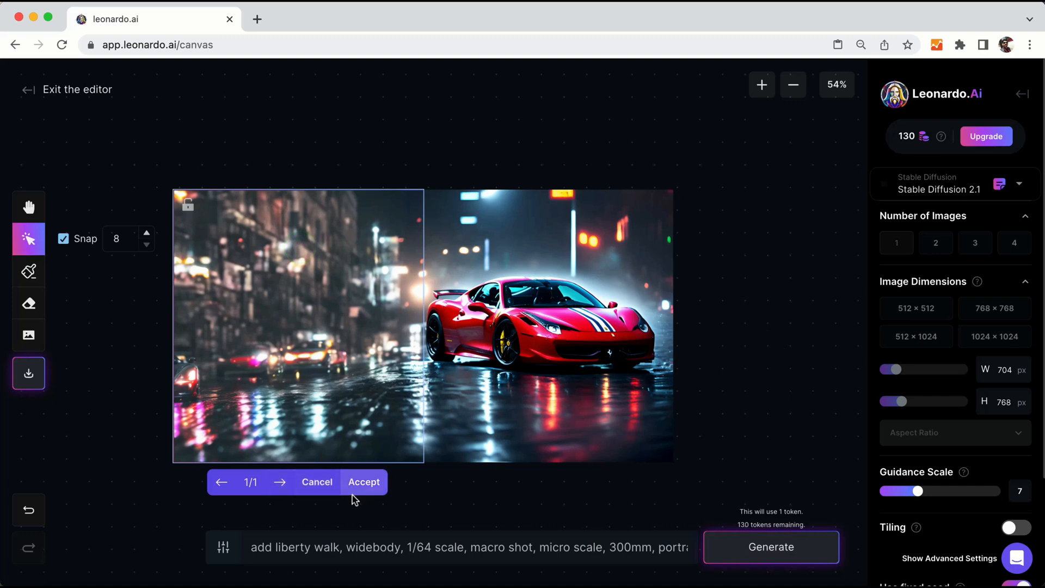
pyautogui.click(320, 484)
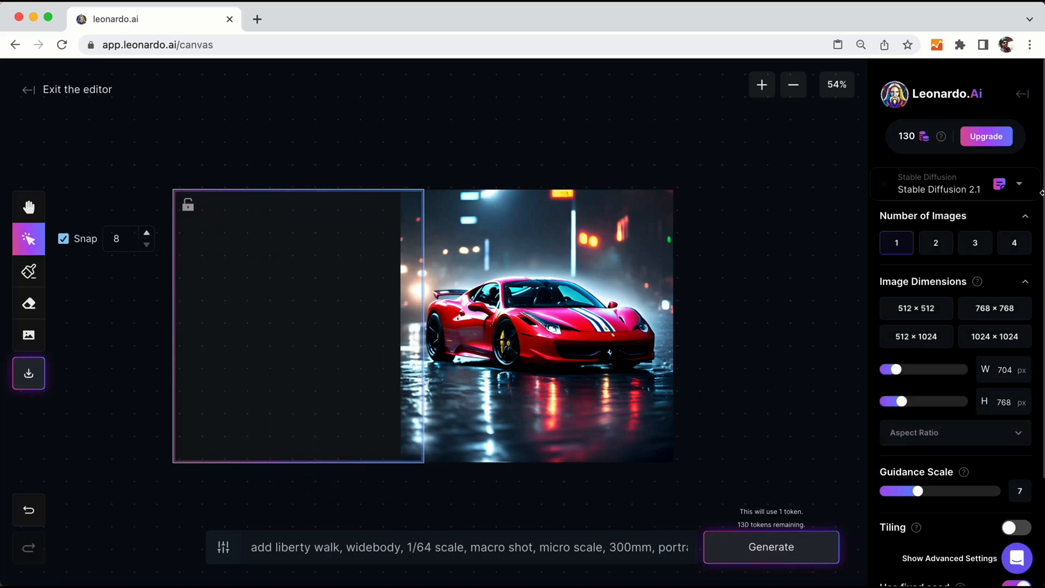
# Step: Set the number of images to 4, then narrow the generation frame to 640 px and shift it to slightly overlap the Ferrari image
pyautogui.click(1011, 249)
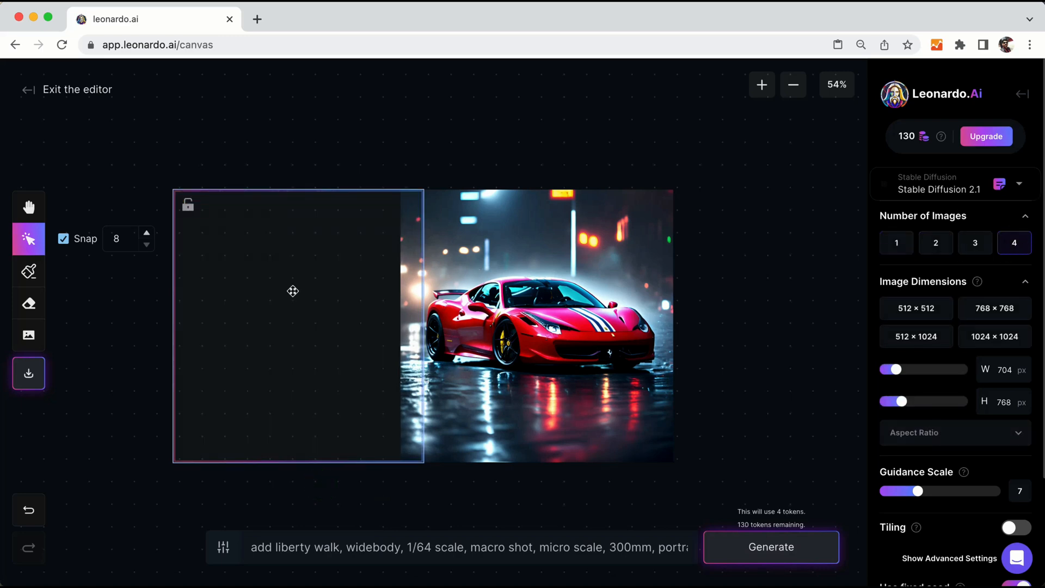
pyautogui.click(370, 543)
pyautogui.click(263, 297)
pyautogui.click(901, 372)
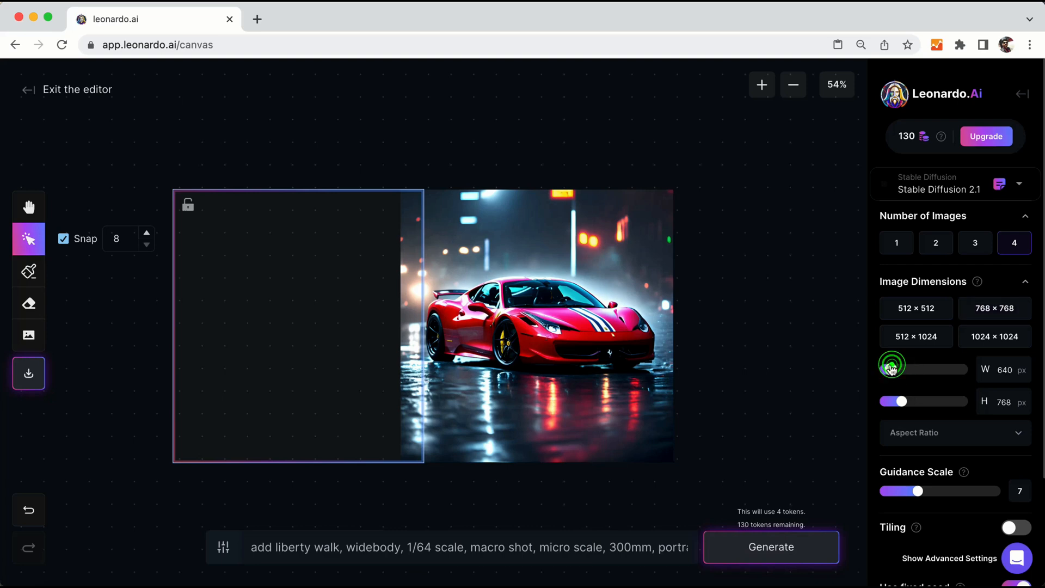
pyautogui.click(284, 300)
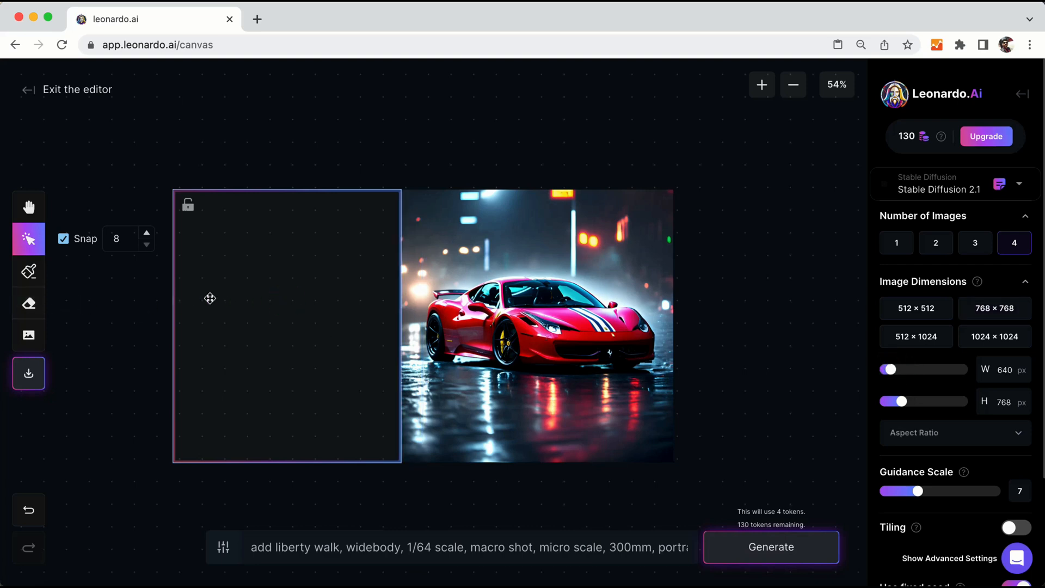
pyautogui.moveTo(260, 298); pyautogui.dragTo(277, 299)
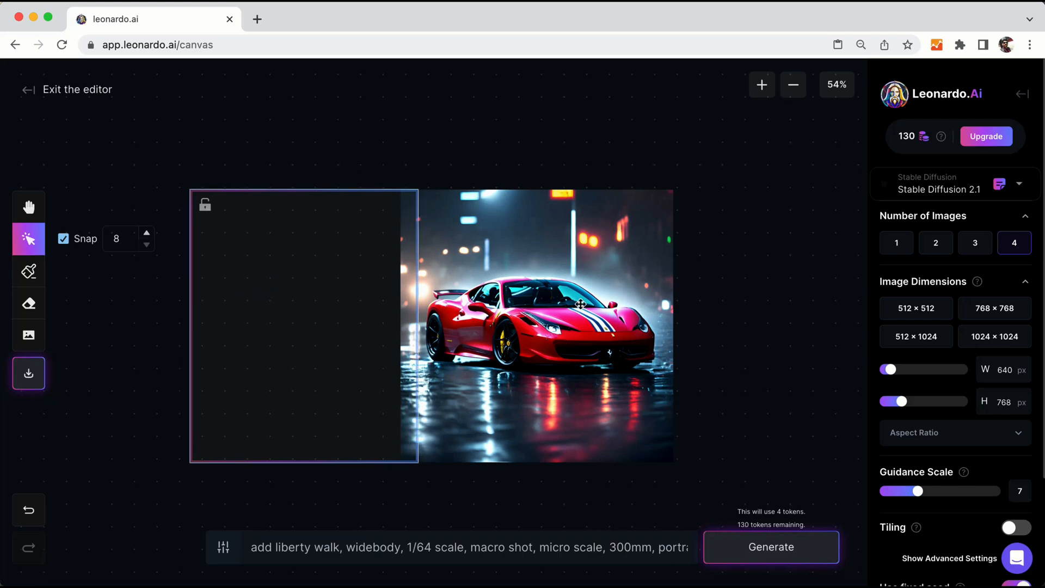
# Step: Generate the extension beside the Ferrari image and preview all four variations
pyautogui.click(776, 552)
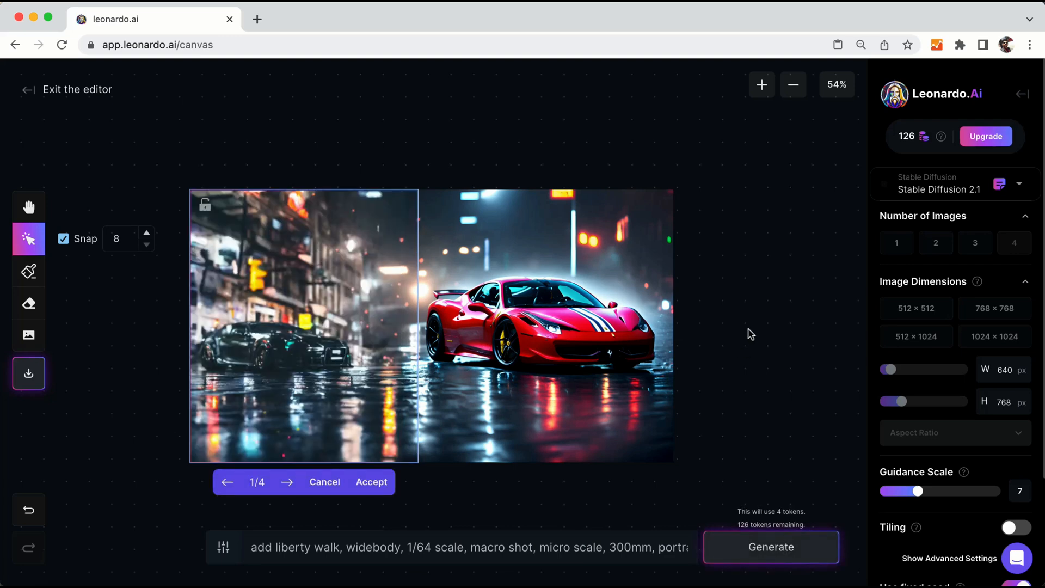
pyautogui.click(746, 330)
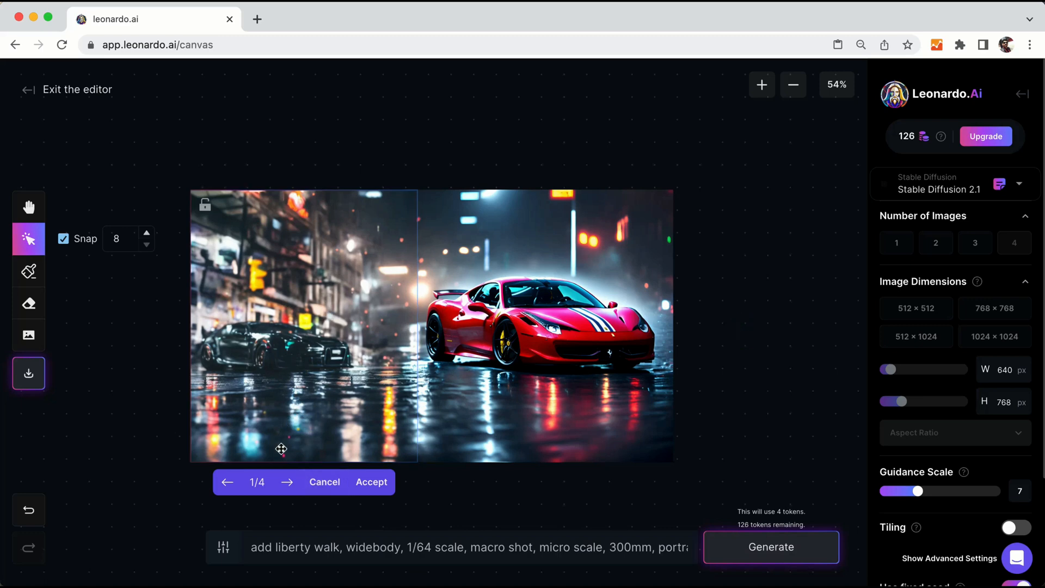
pyautogui.click(287, 483)
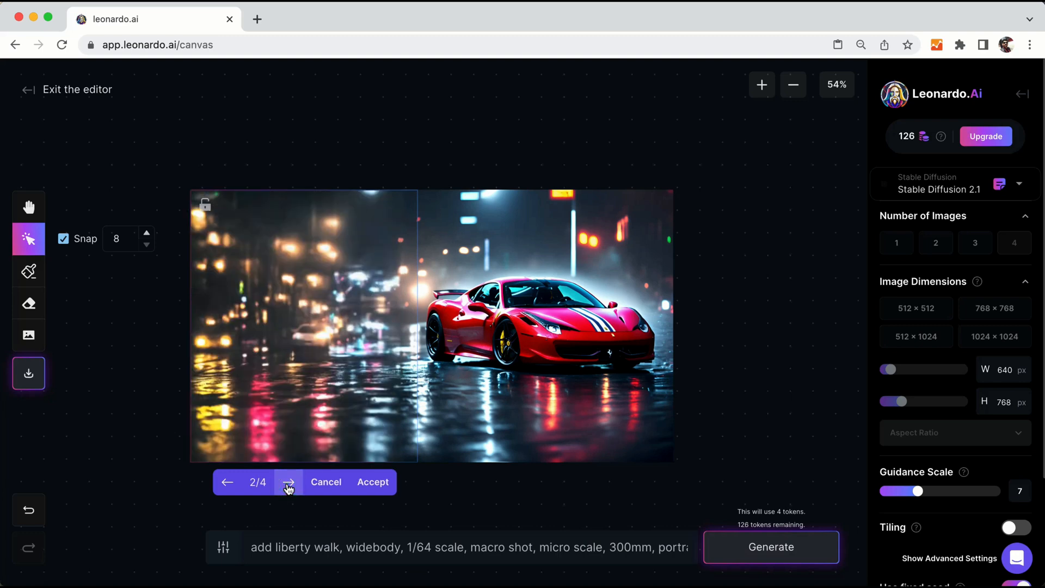
pyautogui.click(288, 485)
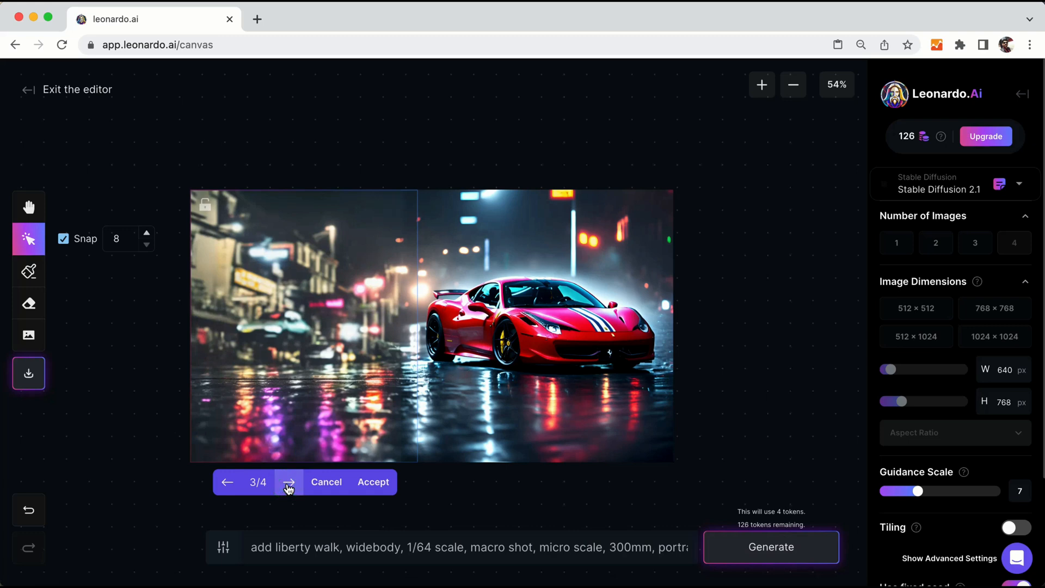
pyautogui.click(288, 485)
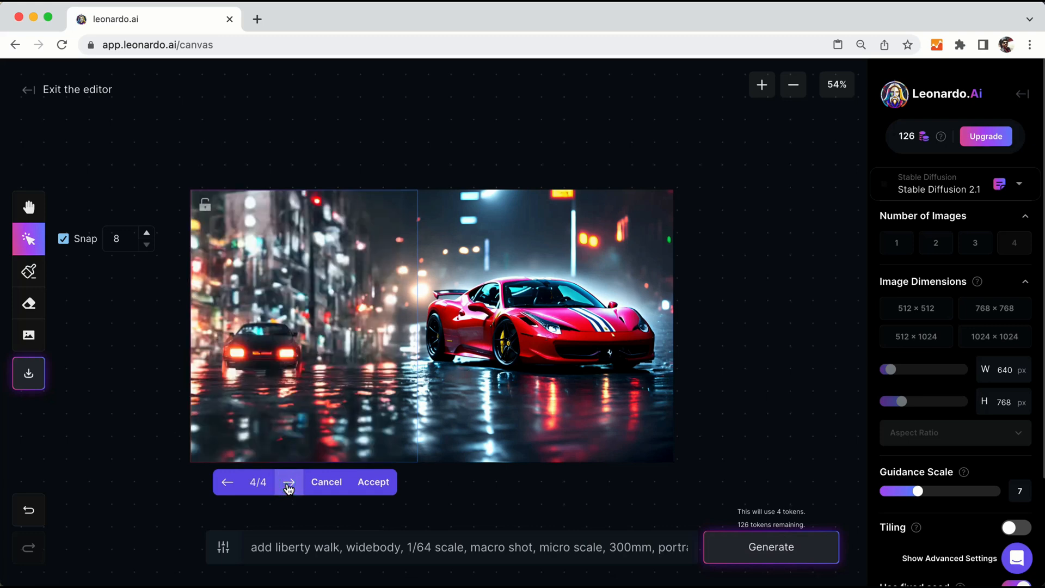
# Step: Compare the variations again and accept the fourth one, showing a car with glowing red tail lights
pyautogui.click(287, 483)
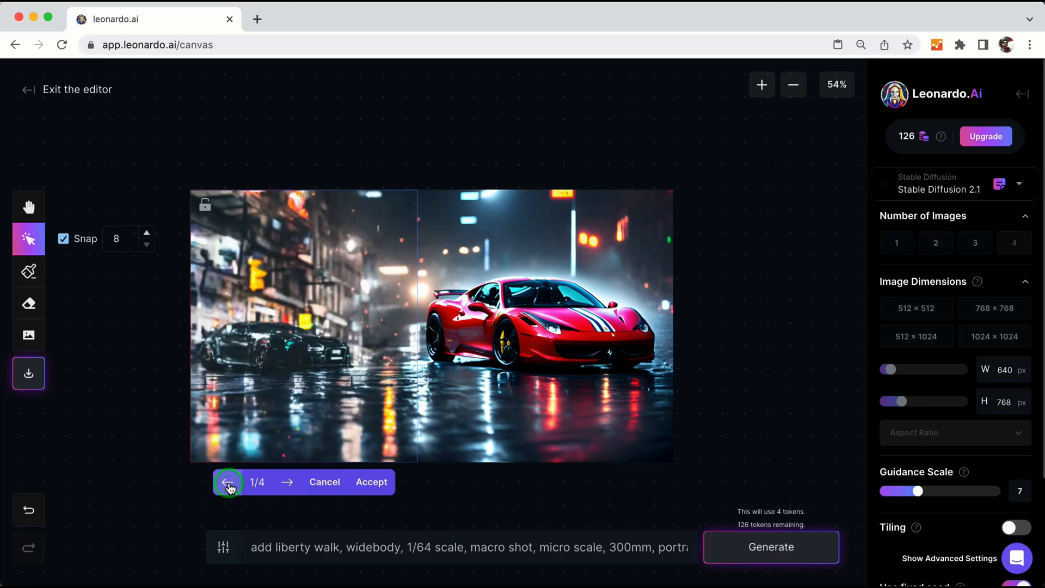
pyautogui.click(289, 483)
pyautogui.click(289, 483)
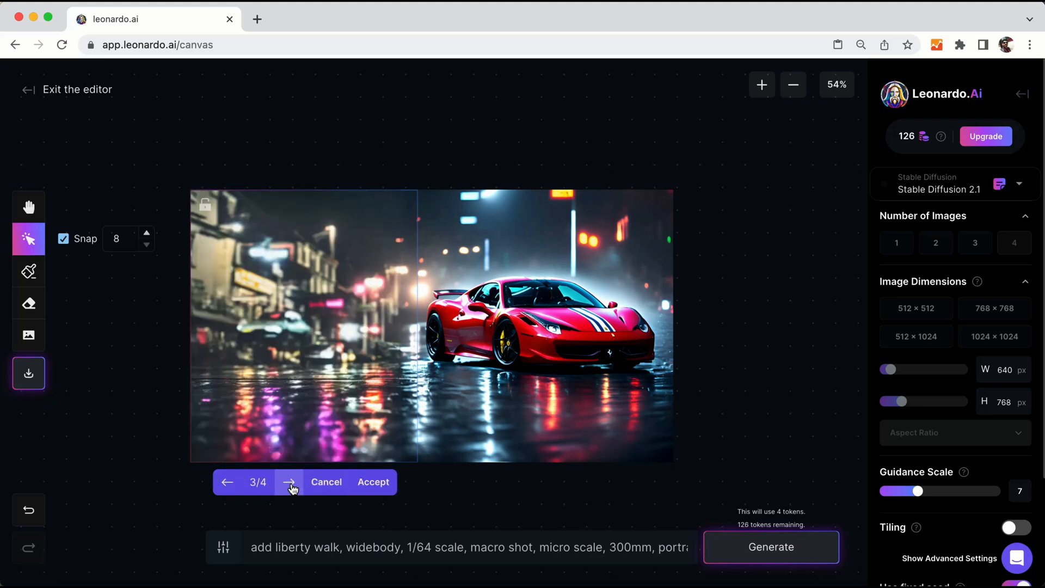
pyautogui.click(288, 482)
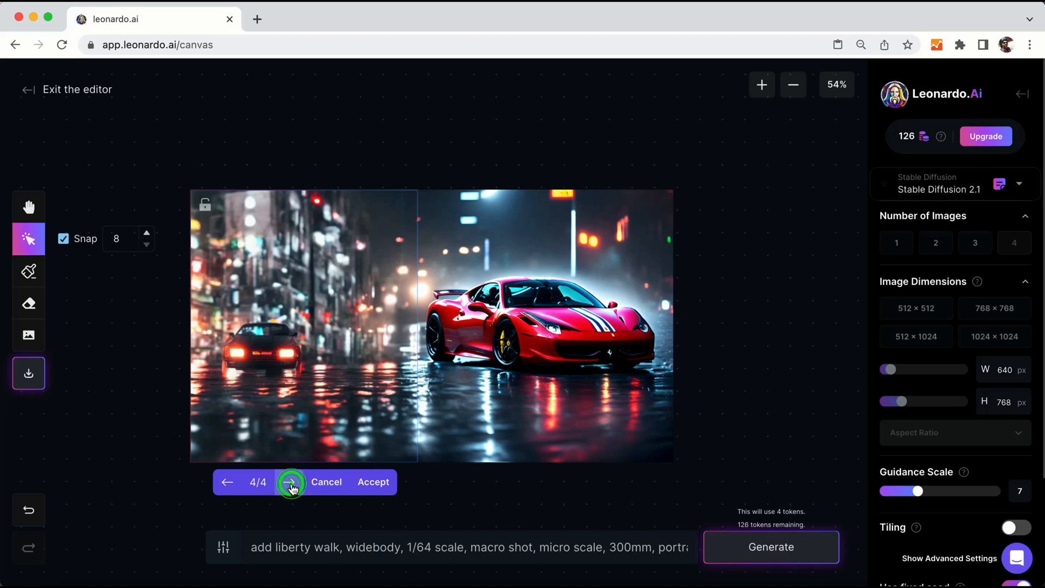
pyautogui.click(380, 483)
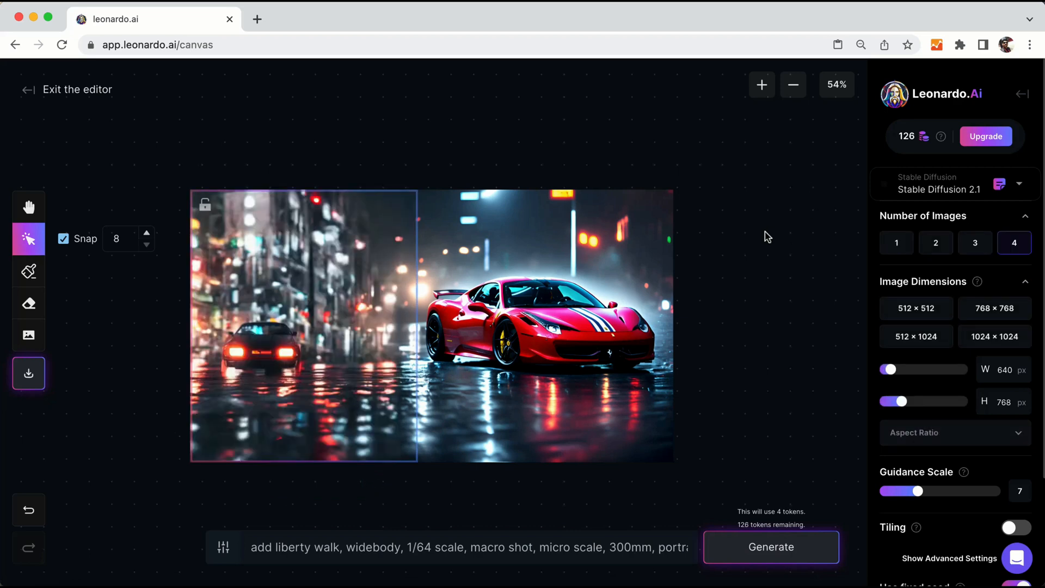
pyautogui.click(747, 280)
pyautogui.click(363, 272)
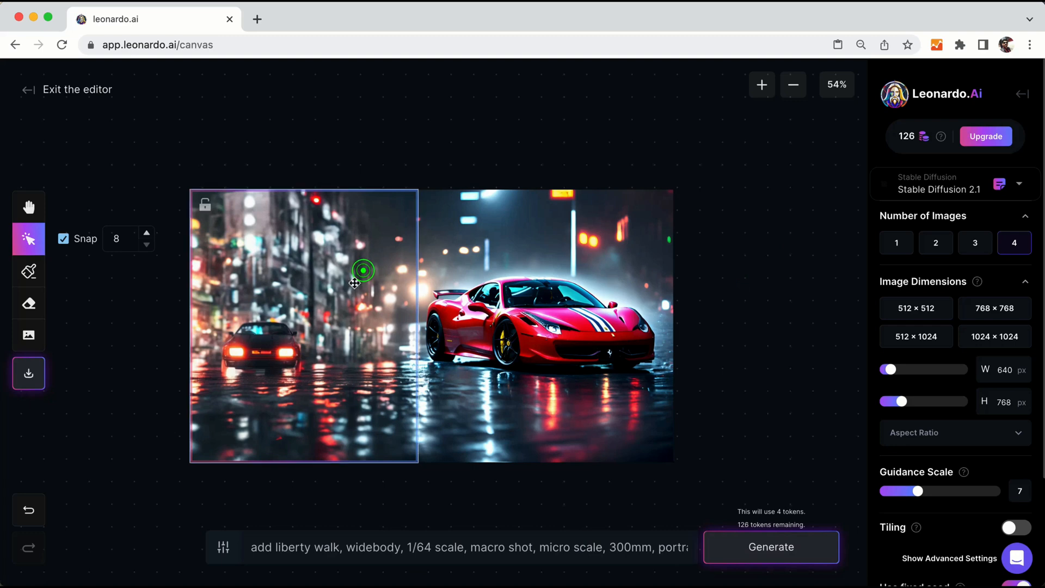
pyautogui.click(332, 285)
pyautogui.moveTo(424, 278); pyautogui.dragTo(334, 263)
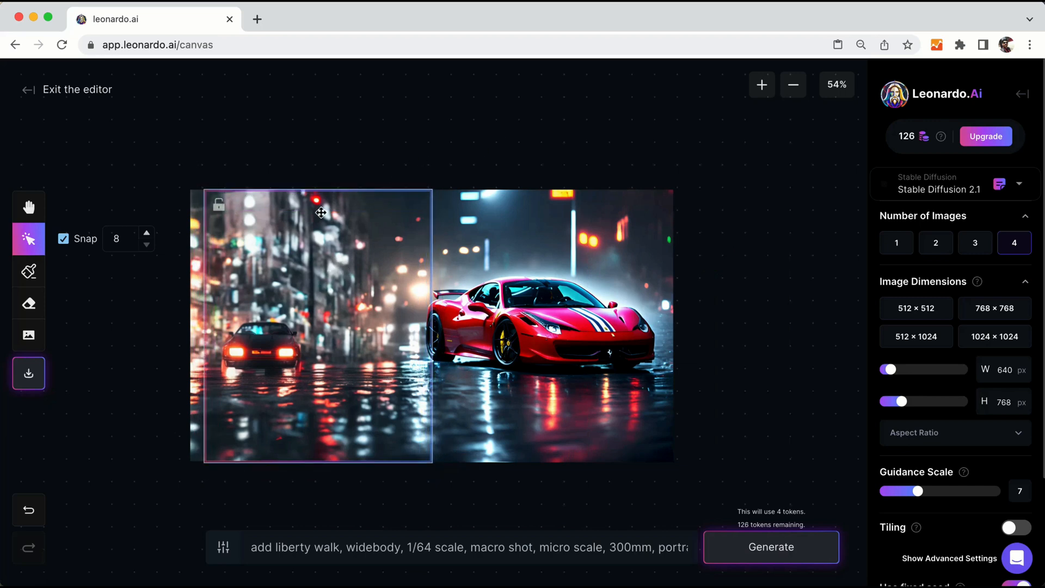
# Step: Open the app.leonardo.ai home page in a new browser tab, keeping the canvas open
pyautogui.click(258, 20)
pyautogui.write('ap')
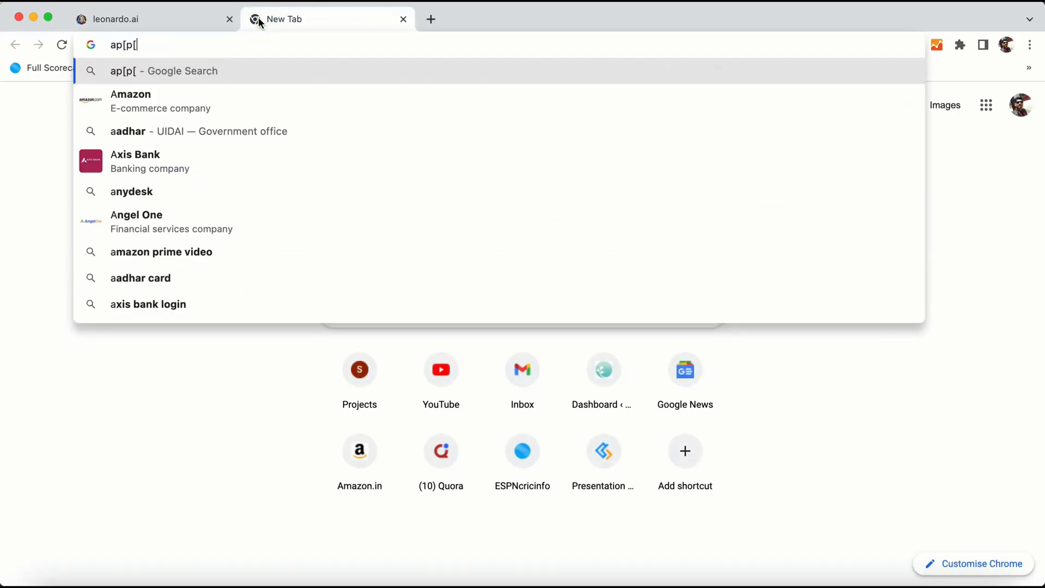
pyautogui.write('p')
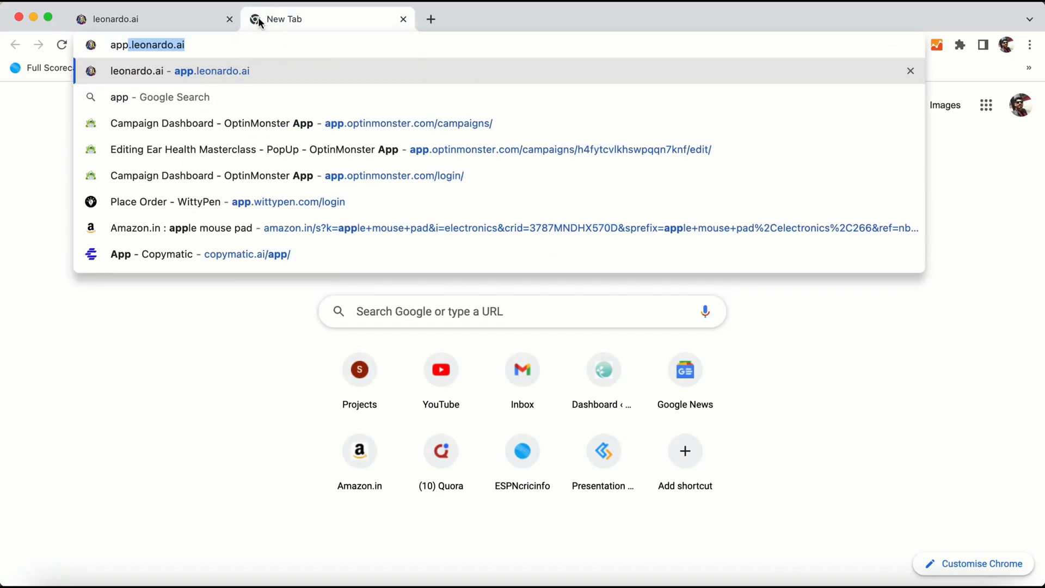
pyautogui.press('Return')
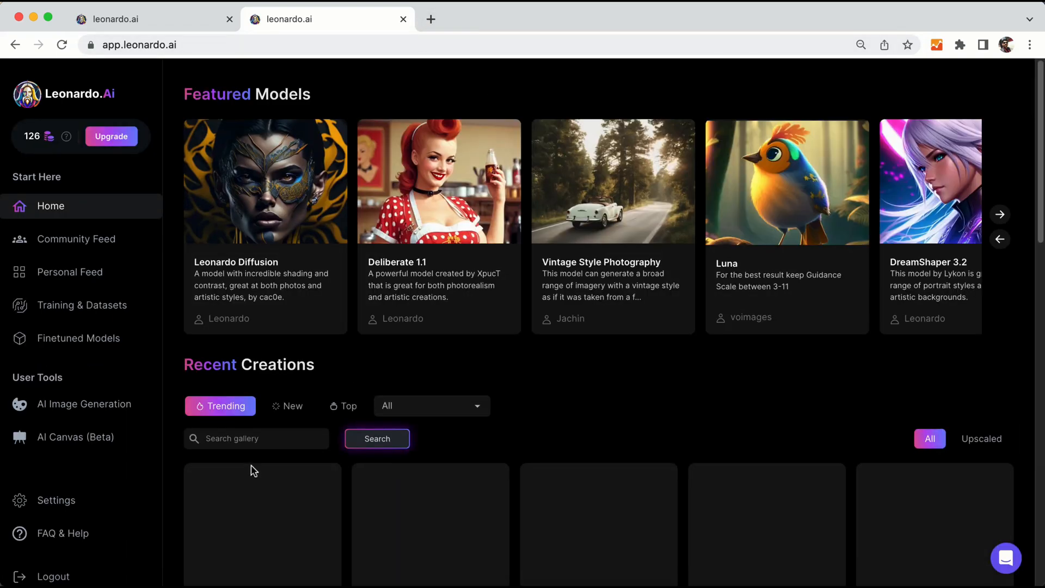
# Step: Search the community gallery for "michael schumacher" and browse the results for a full-figure racing driver
pyautogui.scroll(-10, 1042, 286)
pyautogui.scroll(5, 1042, 288)
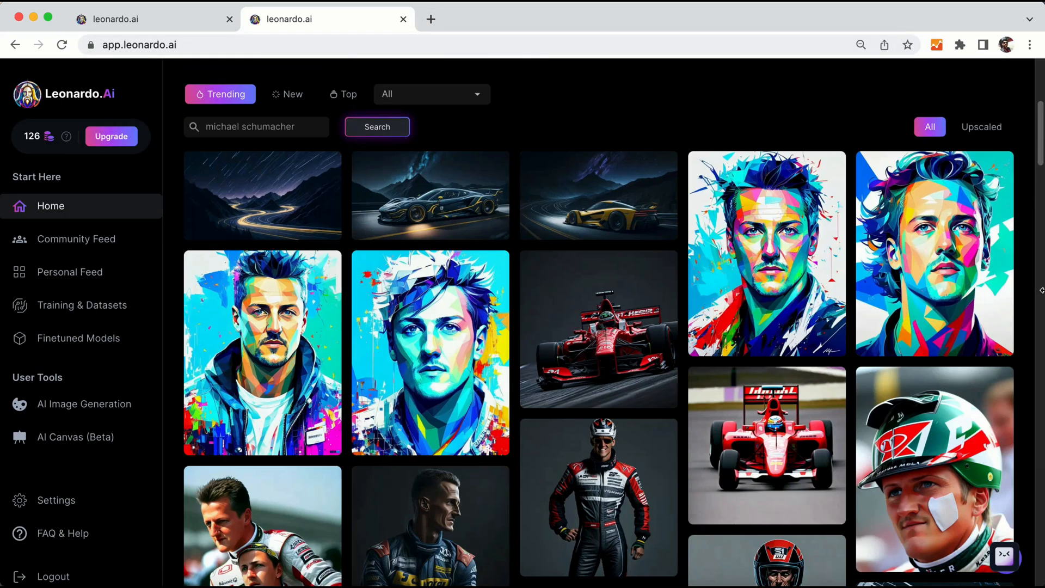
pyautogui.scroll(-2, 1042, 290)
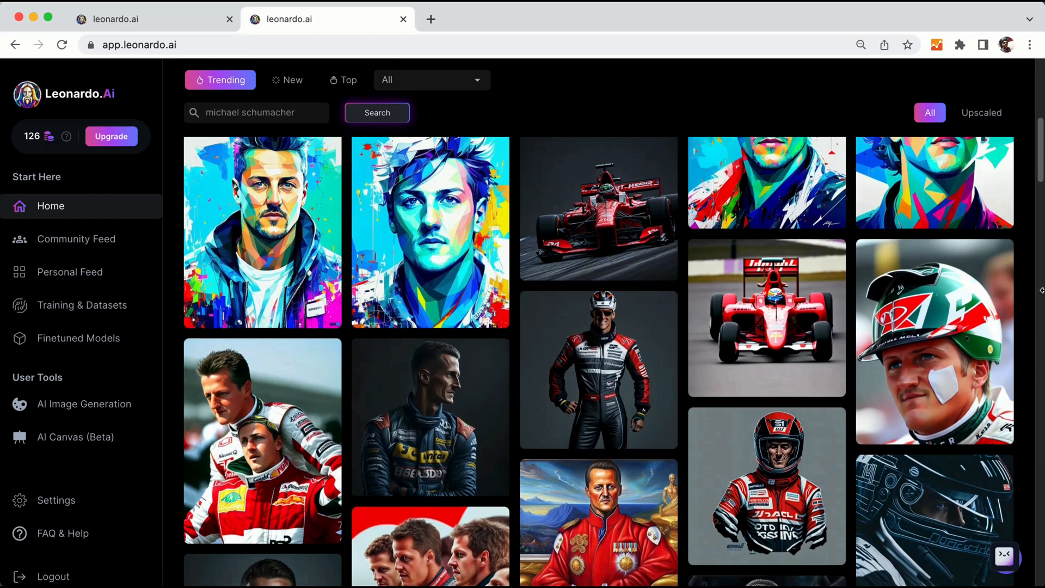
pyautogui.scroll(1, 1042, 290)
pyautogui.scroll(-15, 1042, 291)
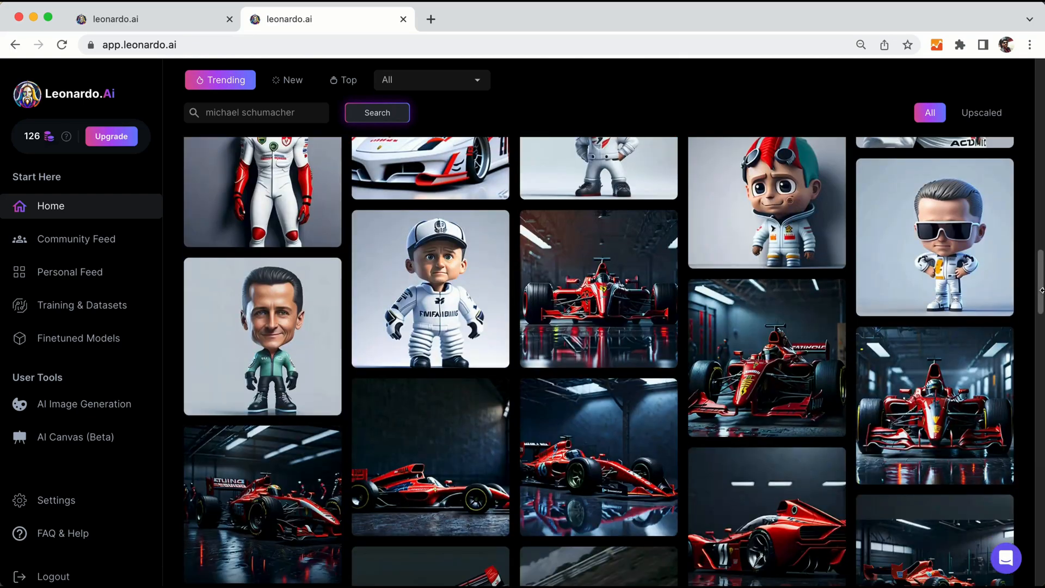
pyautogui.scroll(-15, 1042, 290)
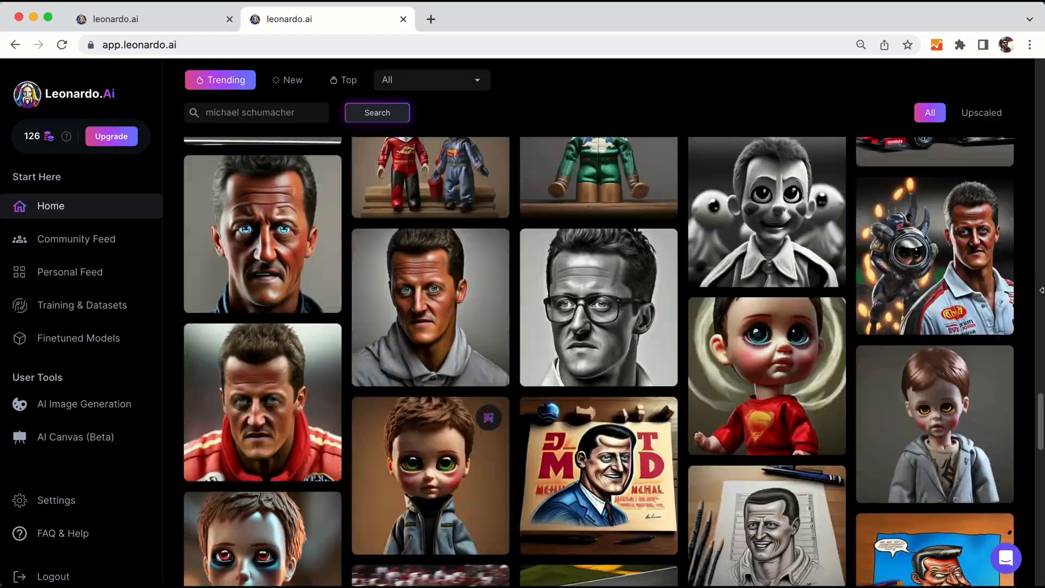
pyautogui.scroll(-15, 1042, 290)
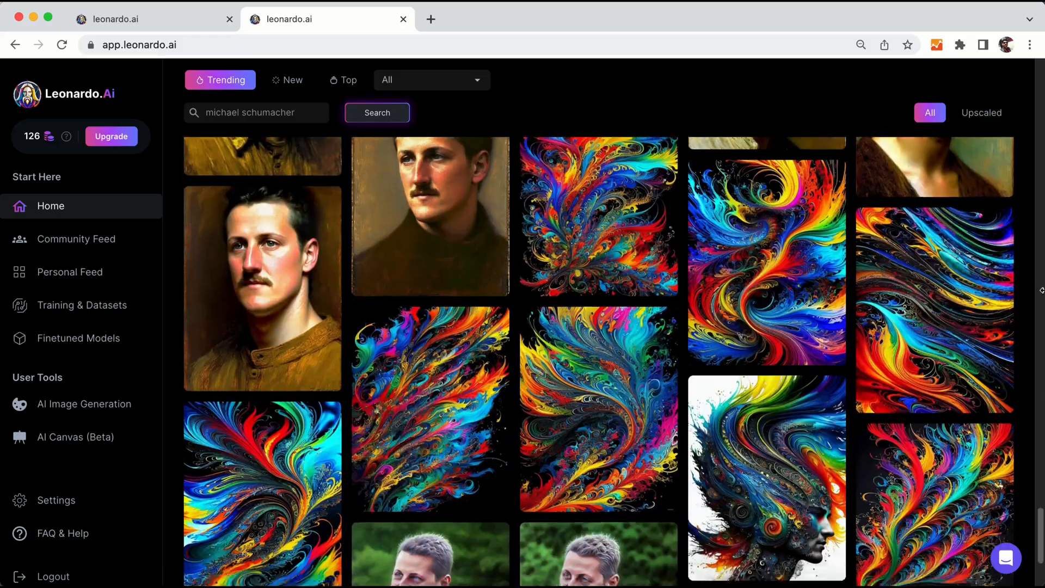
pyautogui.scroll(20, 1042, 290)
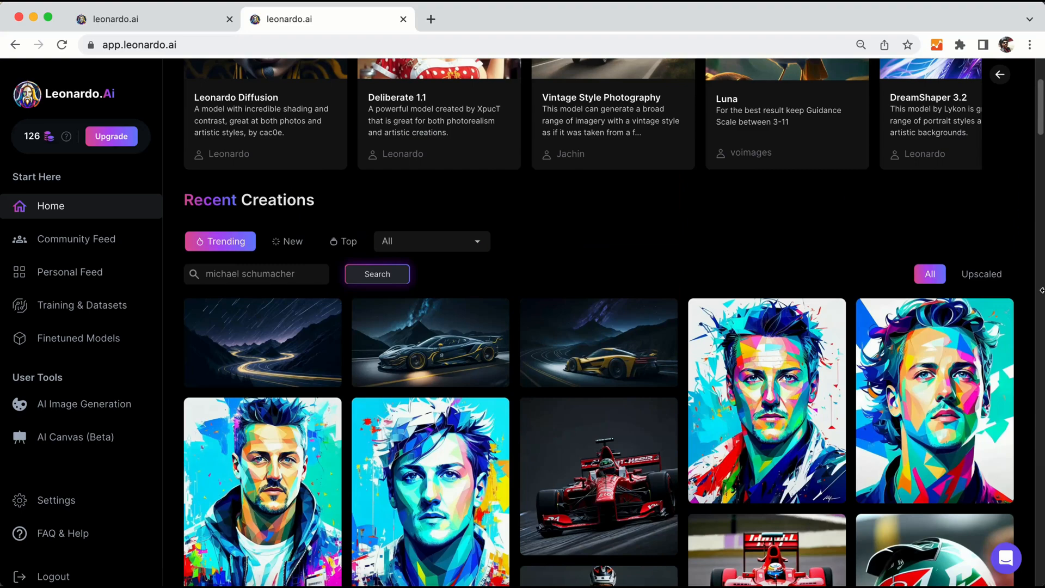
pyautogui.scroll(-3, 1042, 290)
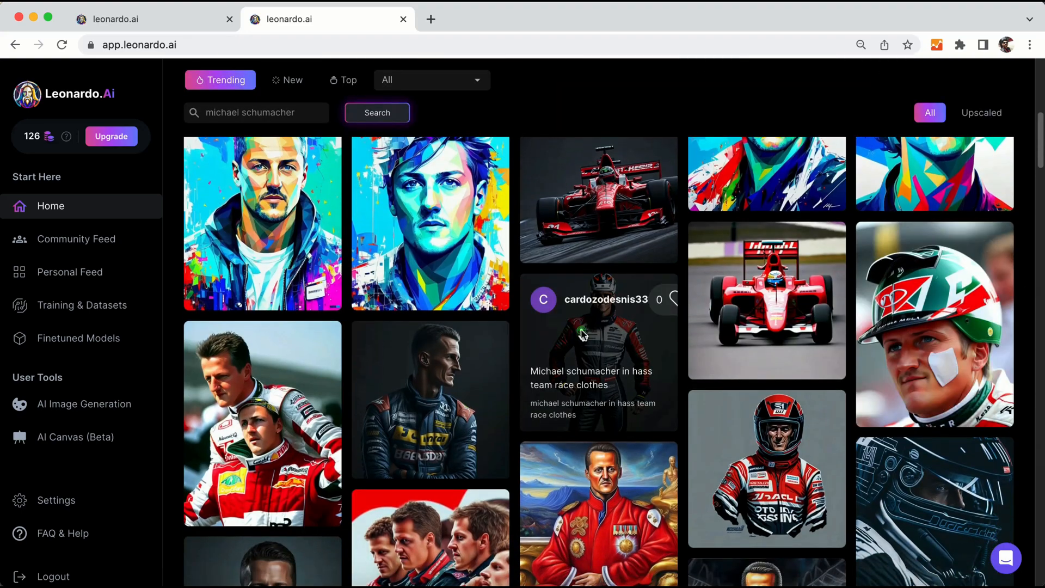
# Step: Open the "Michael schumacher in hass team race clothes" image at full size and save it to the computer
pyautogui.click(583, 335)
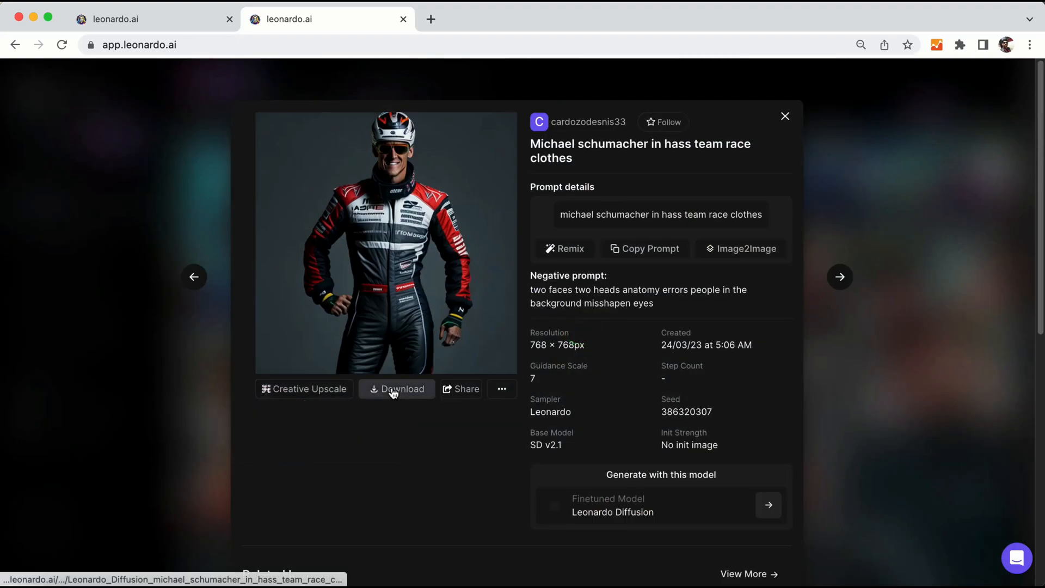
pyautogui.click(393, 389)
pyautogui.rightClick(551, 177)
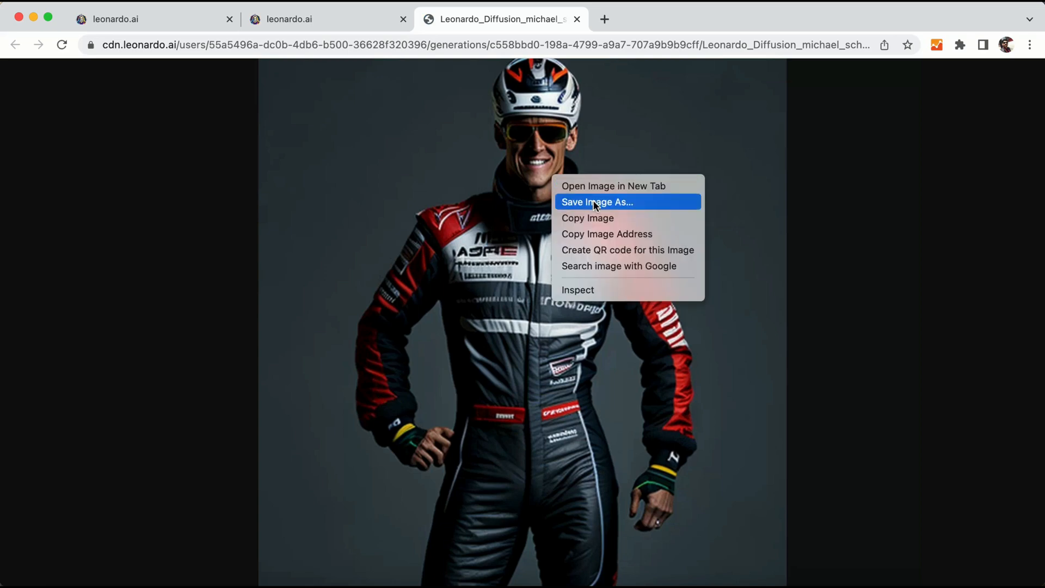
pyautogui.click(595, 200)
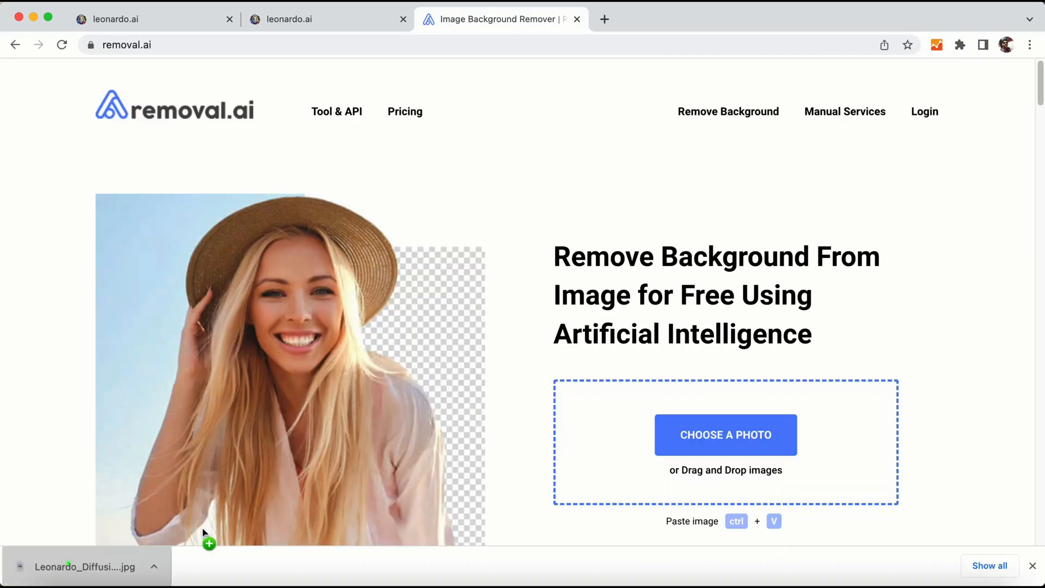
# Step: Upload the saved driver image to removal.ai, download the preview-size cutout without background, and close that site
pyautogui.moveTo(63, 566); pyautogui.dragTo(735, 458)
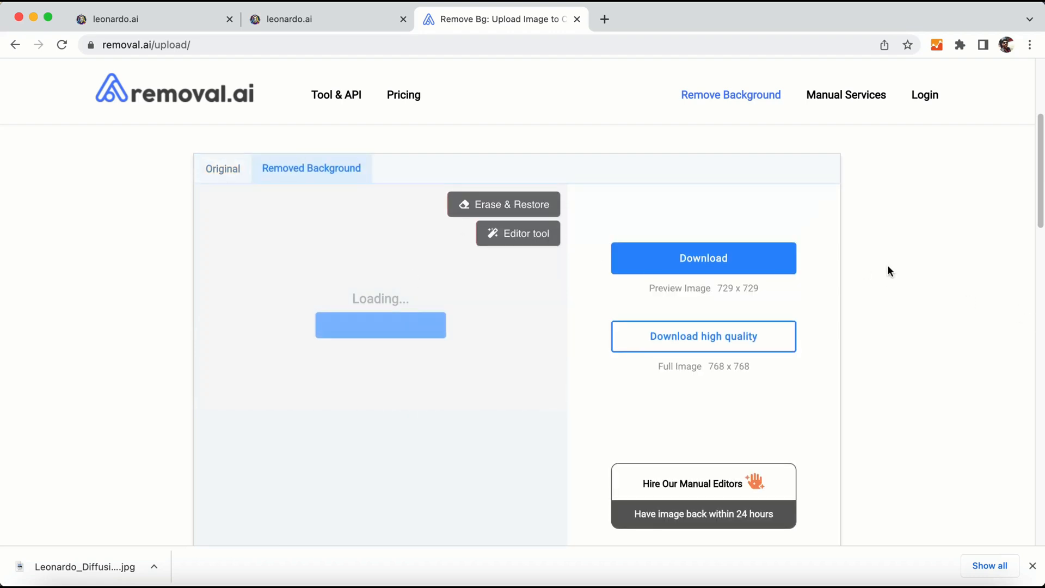
pyautogui.click(705, 260)
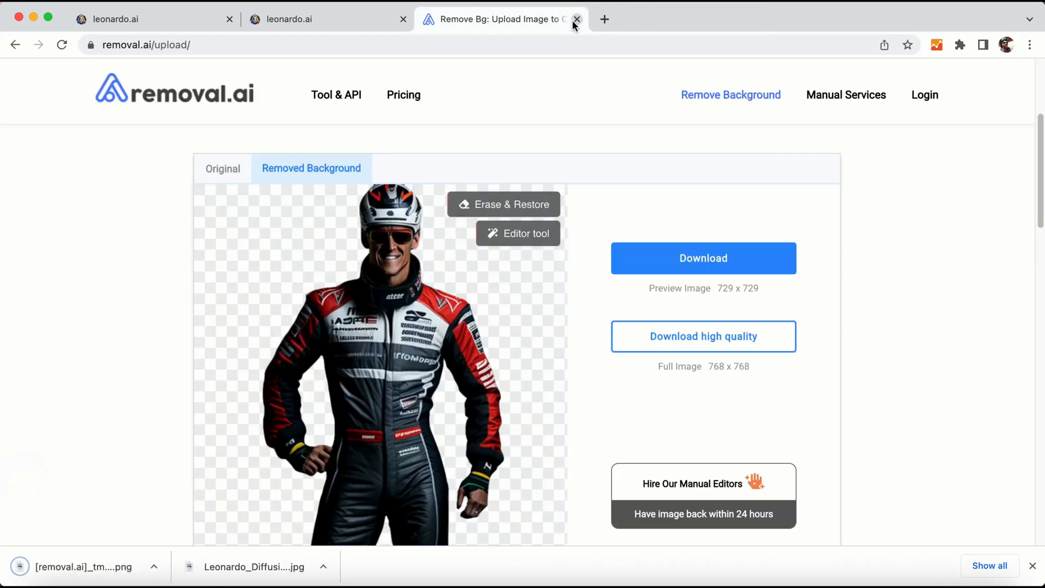
pyautogui.click(576, 19)
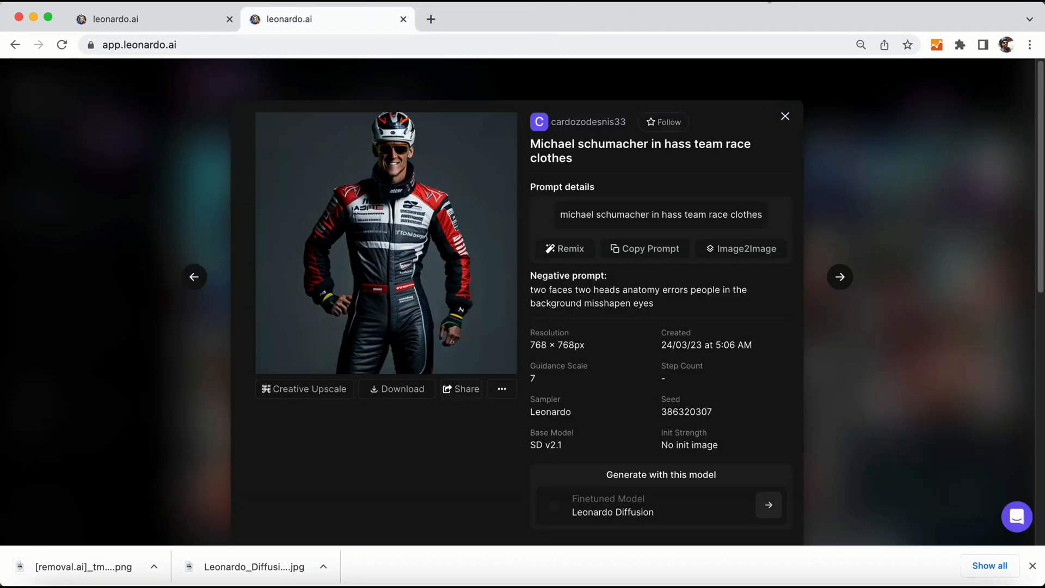
# Step: Return to the canvas, insert the driver cutout from the computer and place it between the two cars
pyautogui.click(769, 2)
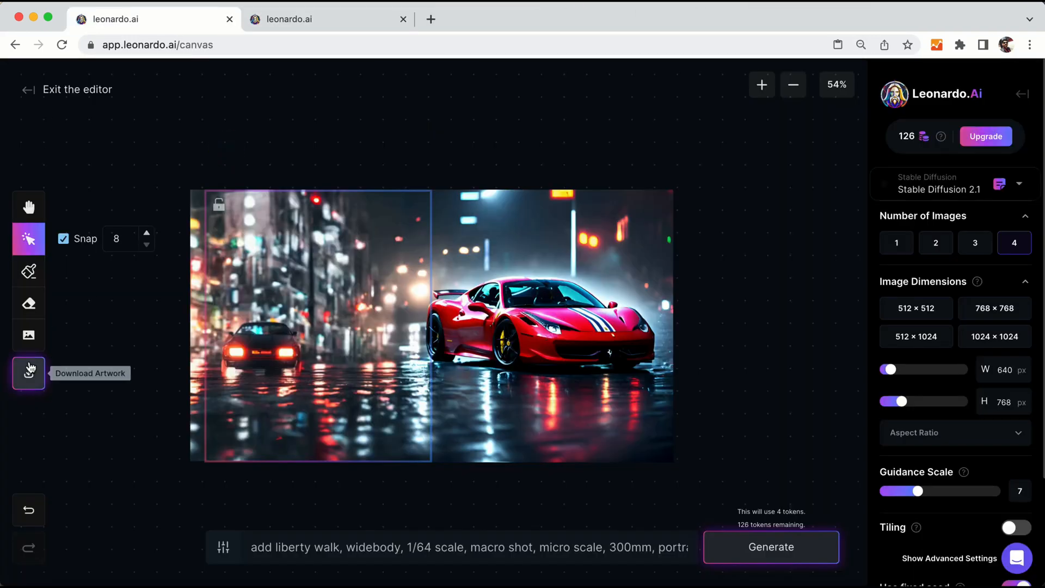
pyautogui.click(29, 335)
pyautogui.click(81, 334)
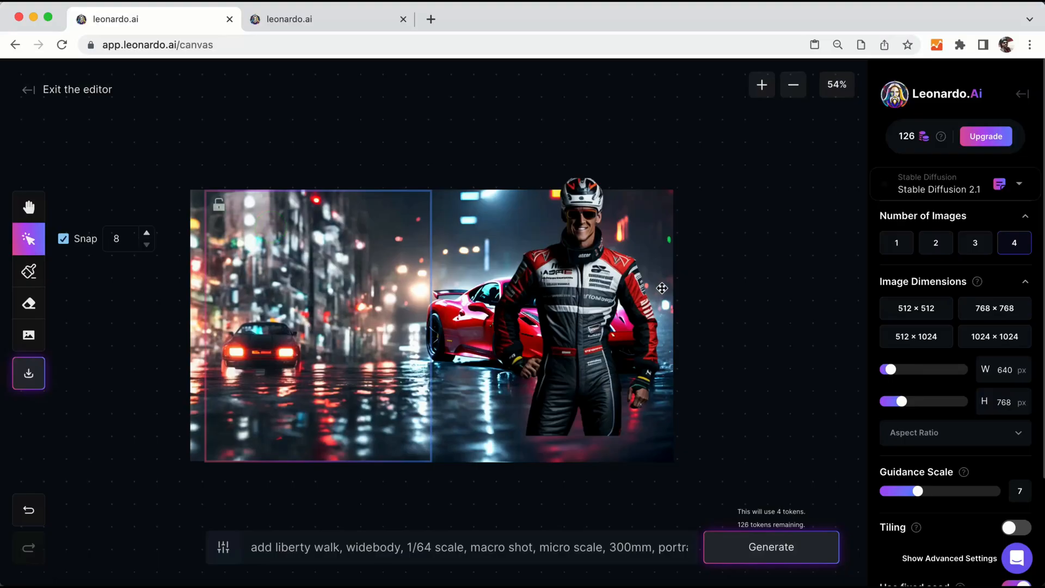
pyautogui.click(581, 283)
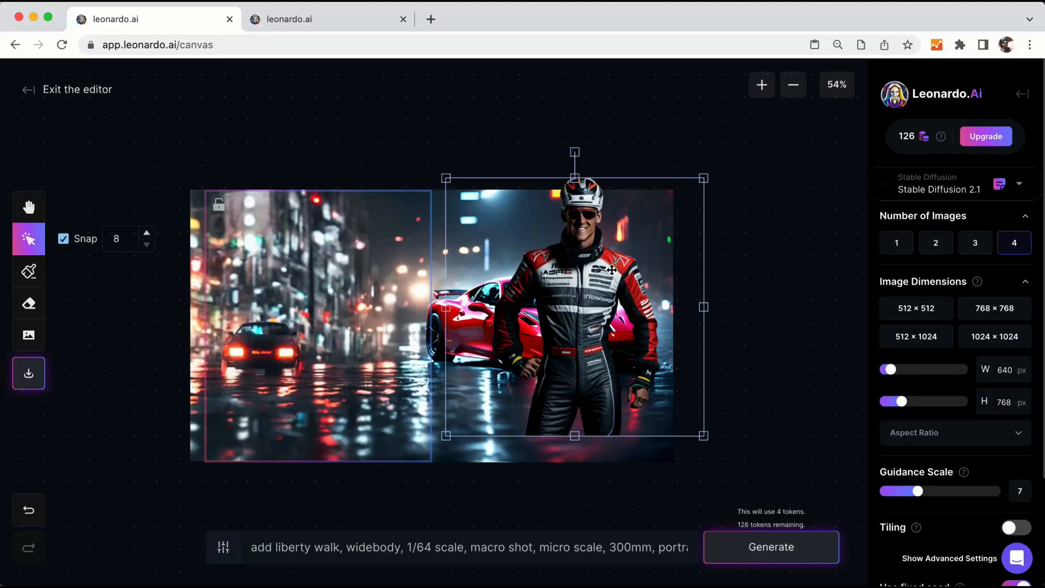
pyautogui.moveTo(581, 284); pyautogui.dragTo(331, 292)
pyautogui.click(450, 150)
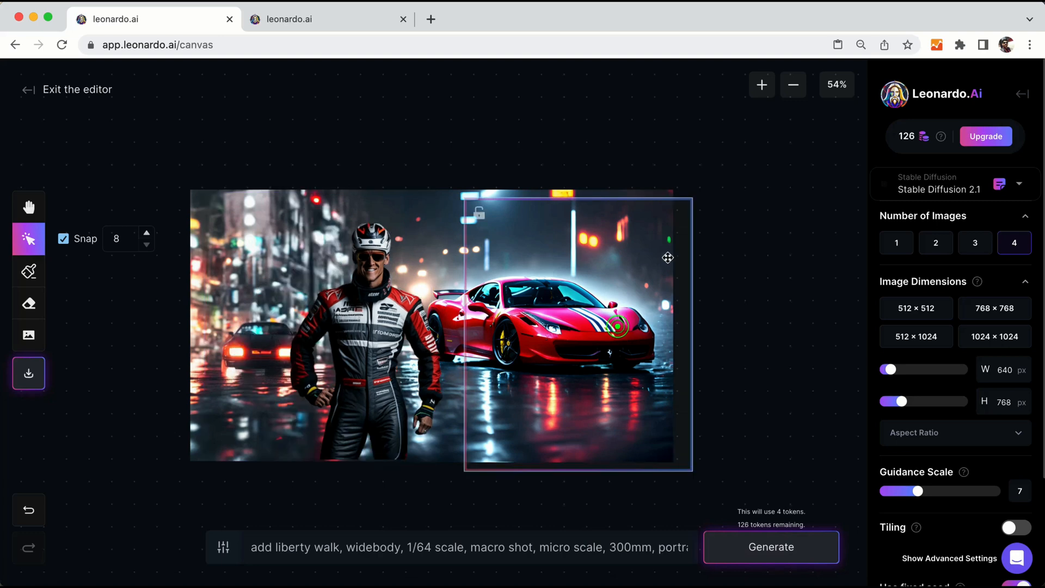
# Step: Move the generation frame over the driver so it encloses the whole figure
pyautogui.moveTo(667, 257); pyautogui.dragTo(442, 244)
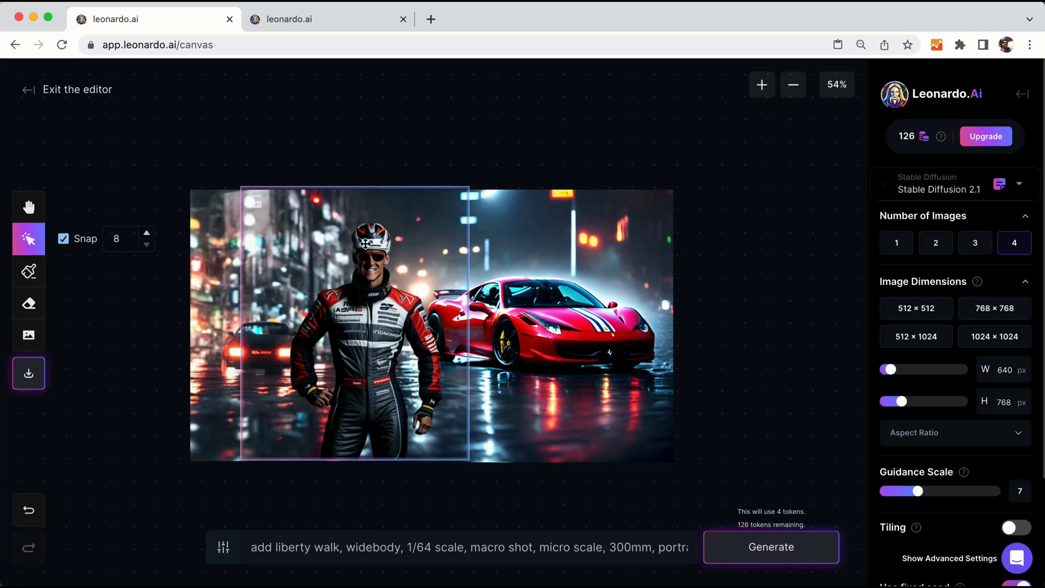
pyautogui.click(383, 150)
pyautogui.click(424, 202)
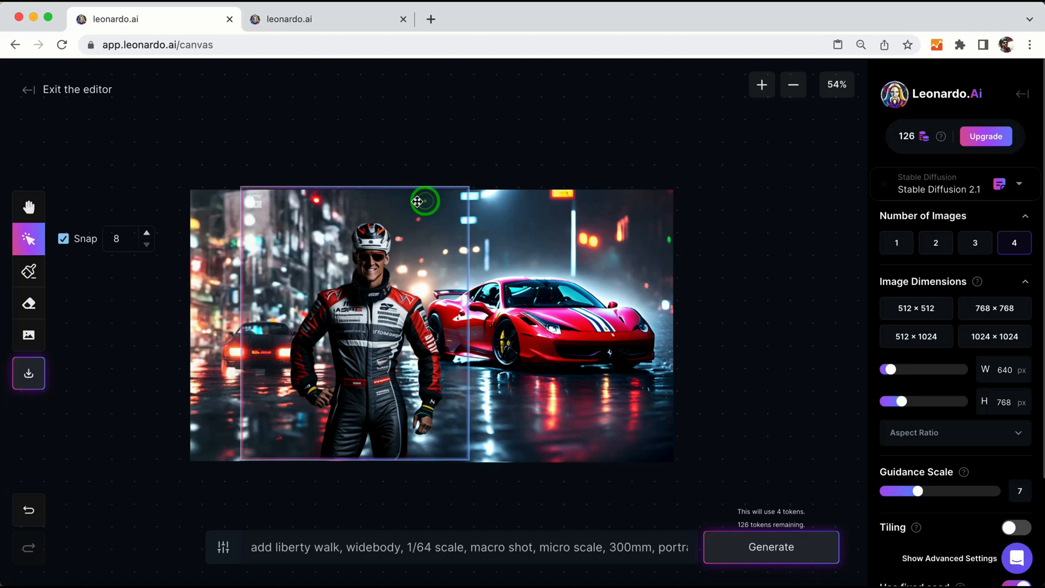
# Step: Replace the prompt with "add blend with the background" and generate four variations of the framed driver area
pyautogui.tripleClick(434, 550)
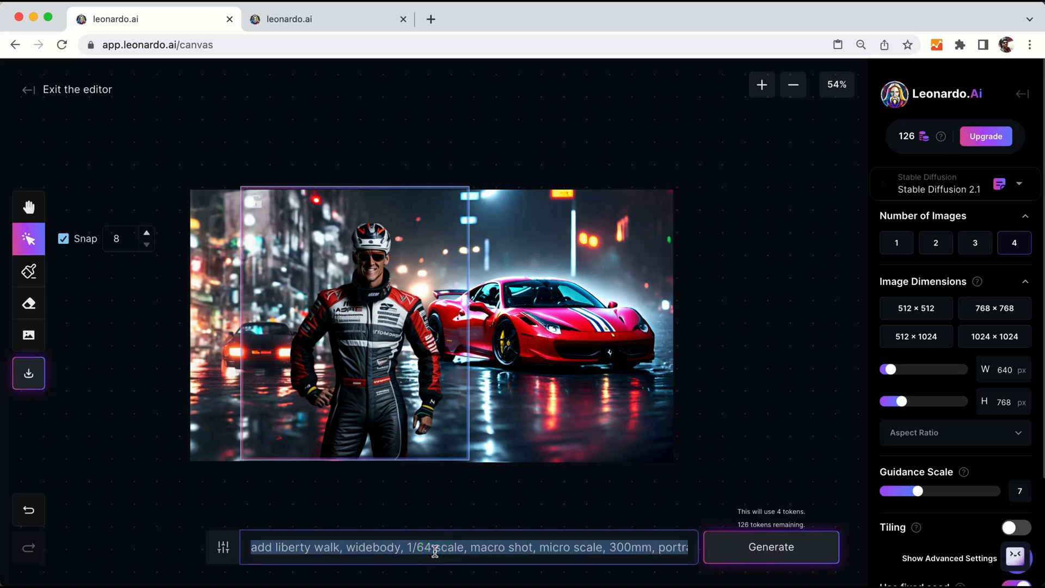
pyautogui.press('BackSpace')
pyautogui.write('ad')
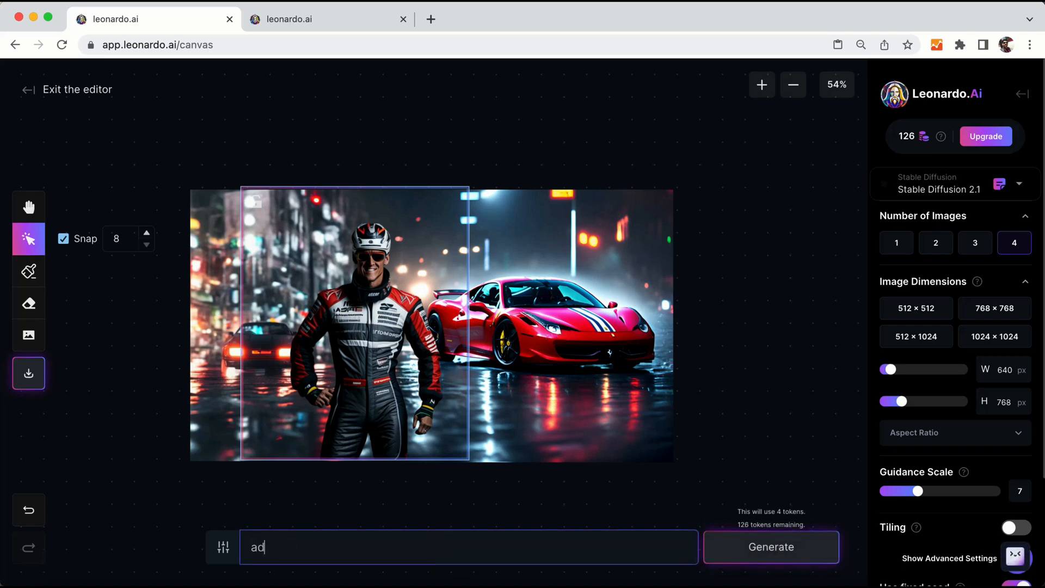
pyautogui.write('d blend with the background')
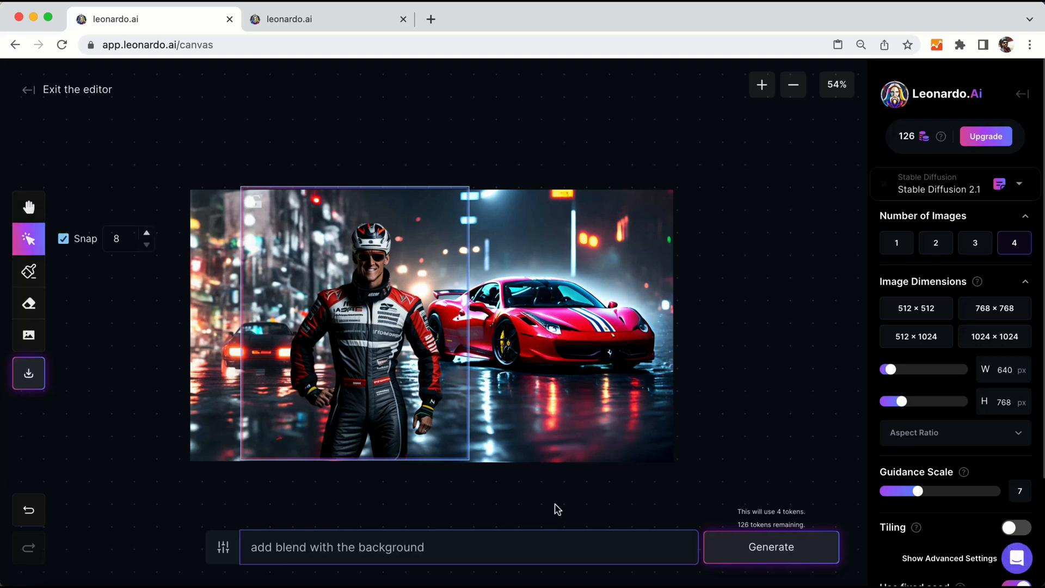
pyautogui.click(744, 548)
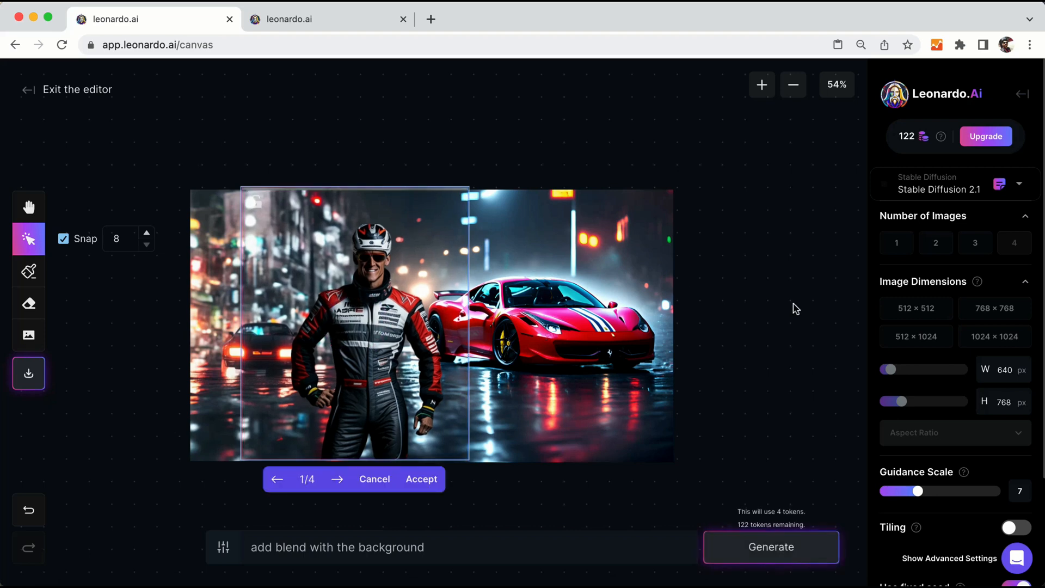
# Step: Compare all four blended variations of the driver and accept the first one
pyautogui.click(338, 480)
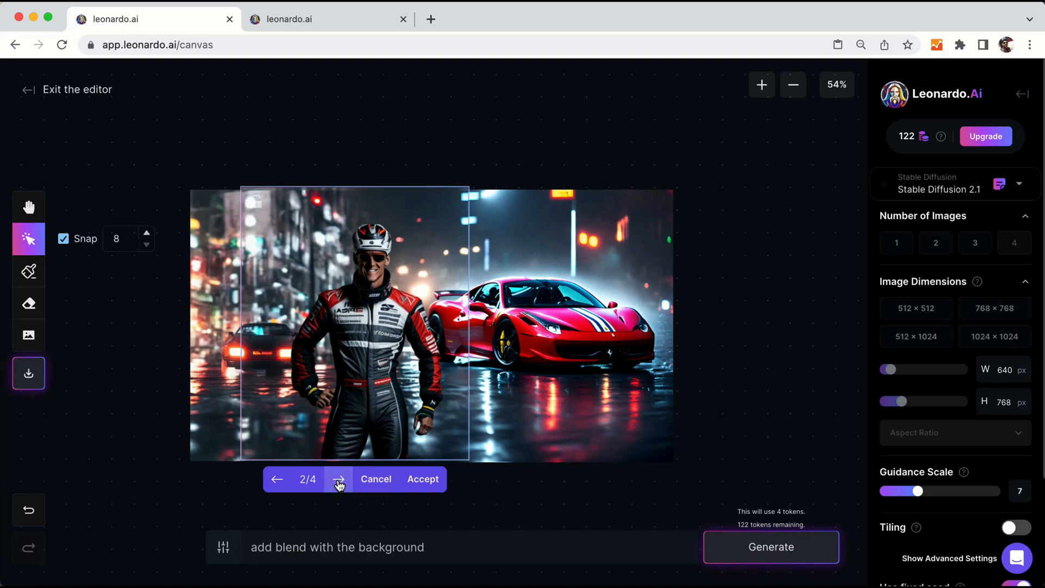
pyautogui.click(339, 480)
pyautogui.click(339, 480)
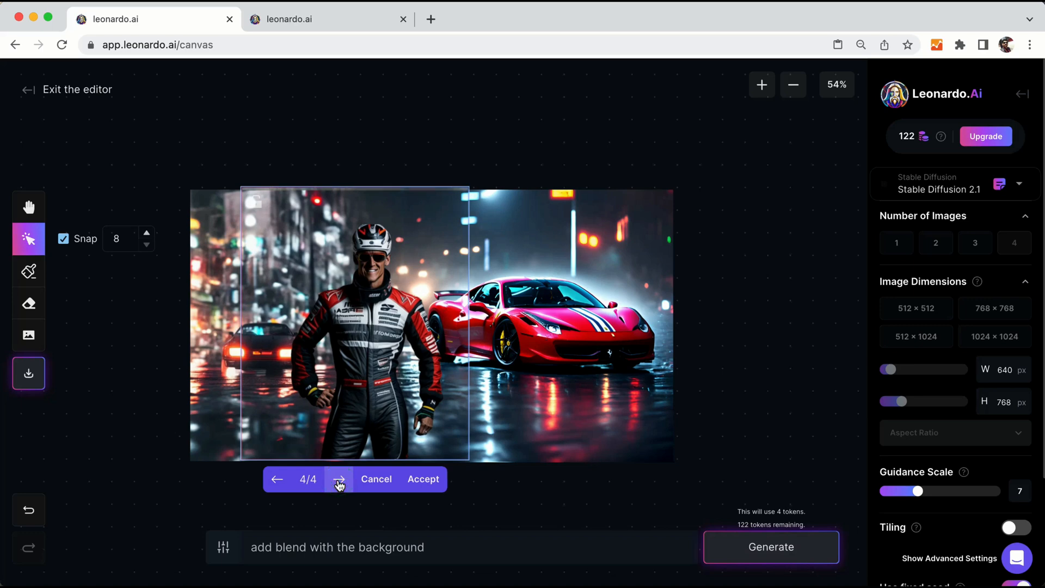
pyautogui.click(277, 481)
pyautogui.click(277, 482)
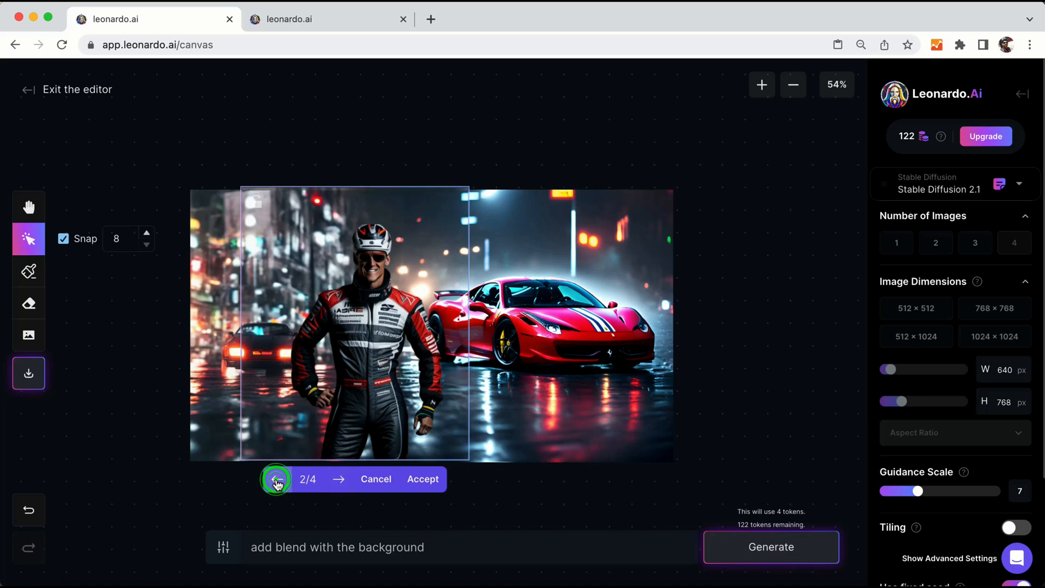
pyautogui.click(280, 480)
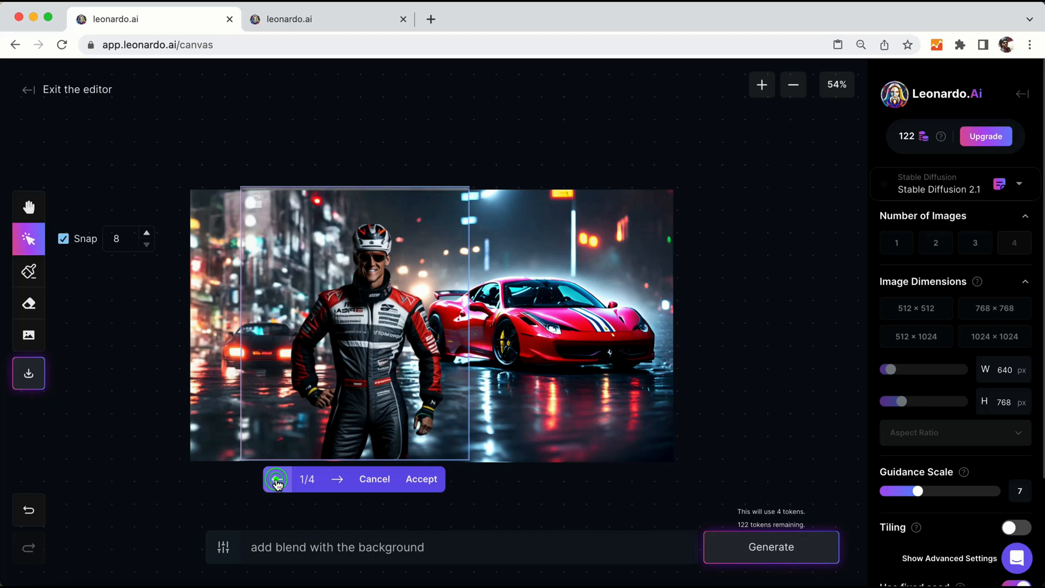
pyautogui.click(421, 480)
# Step: Move the generation frame off the artwork into the empty canvas beside the Ferrari and inspect the blended driver
pyautogui.click(460, 140)
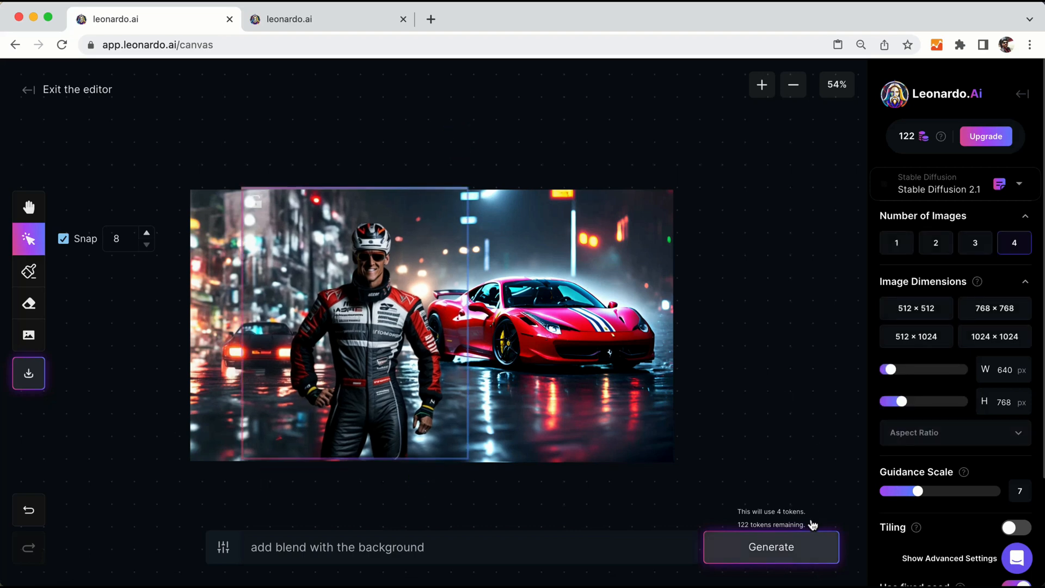
pyautogui.moveTo(414, 355); pyautogui.dragTo(818, 259)
pyautogui.click(390, 170)
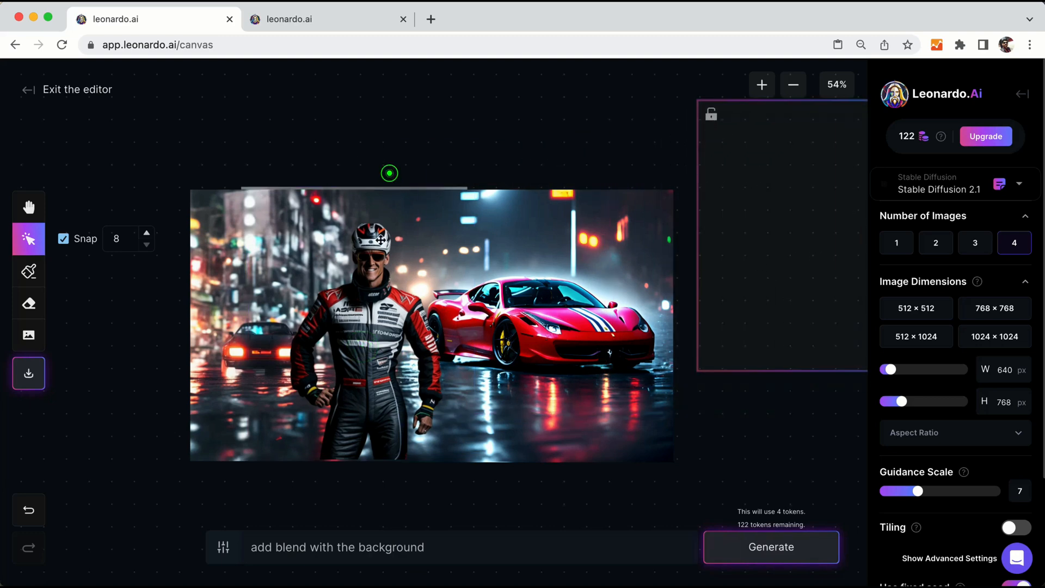
pyautogui.click(446, 139)
pyautogui.click(486, 132)
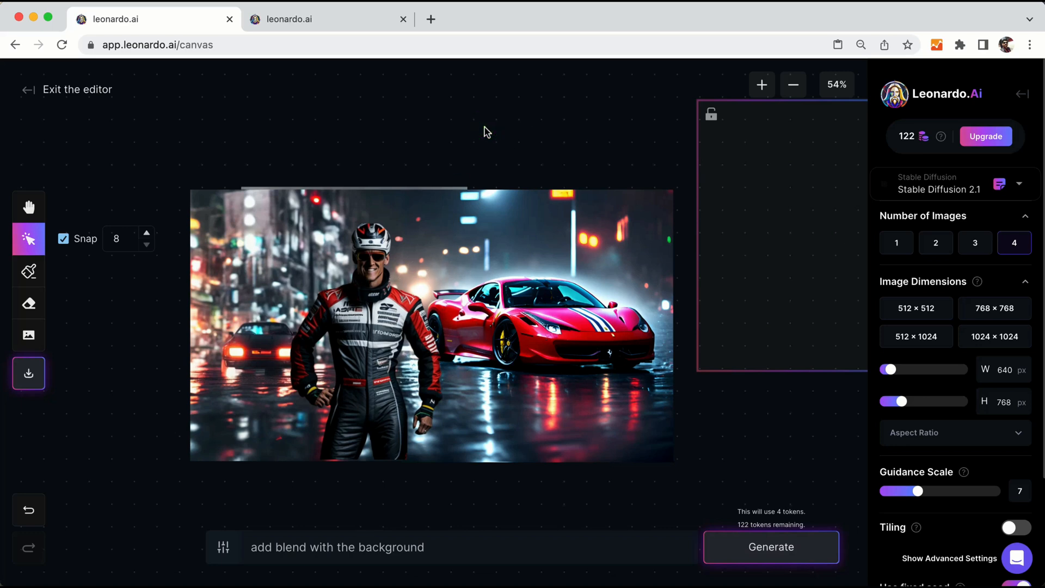